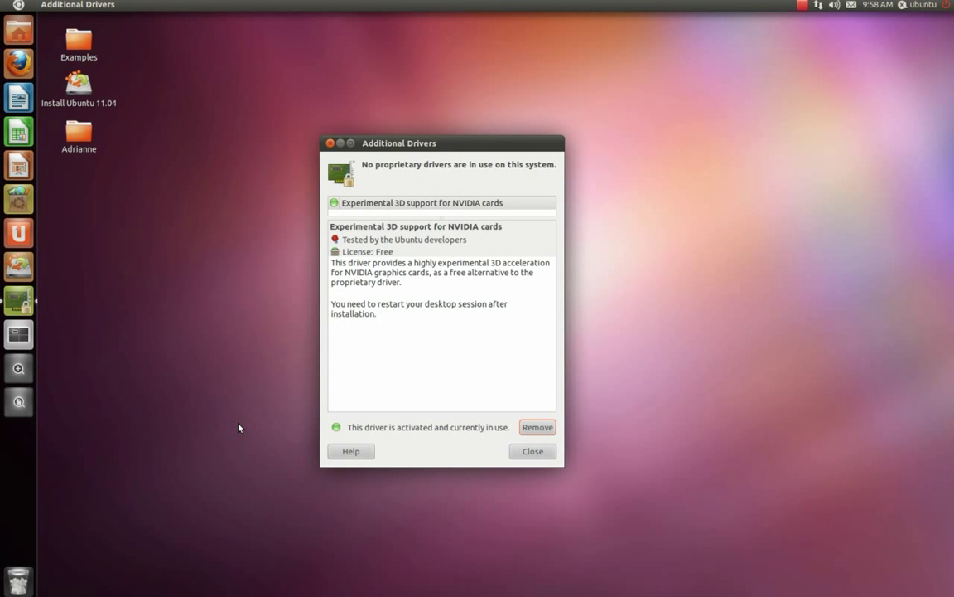
- Run Adrianne.exe from a Dash search for 'ad' and centre the crashed Wine desktop window
{"action": "key", "text": "super"}
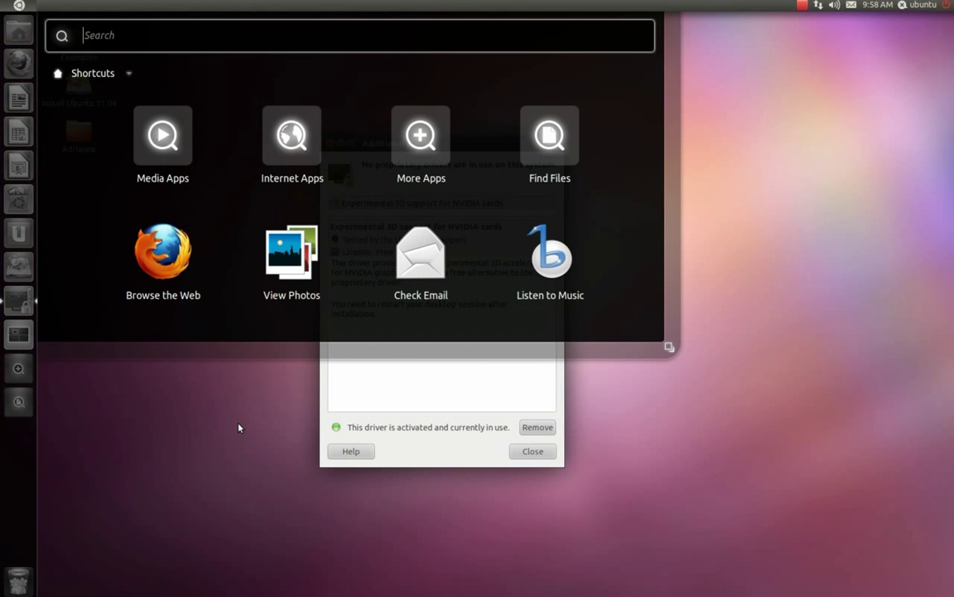
{"action": "type", "text": "ad"}
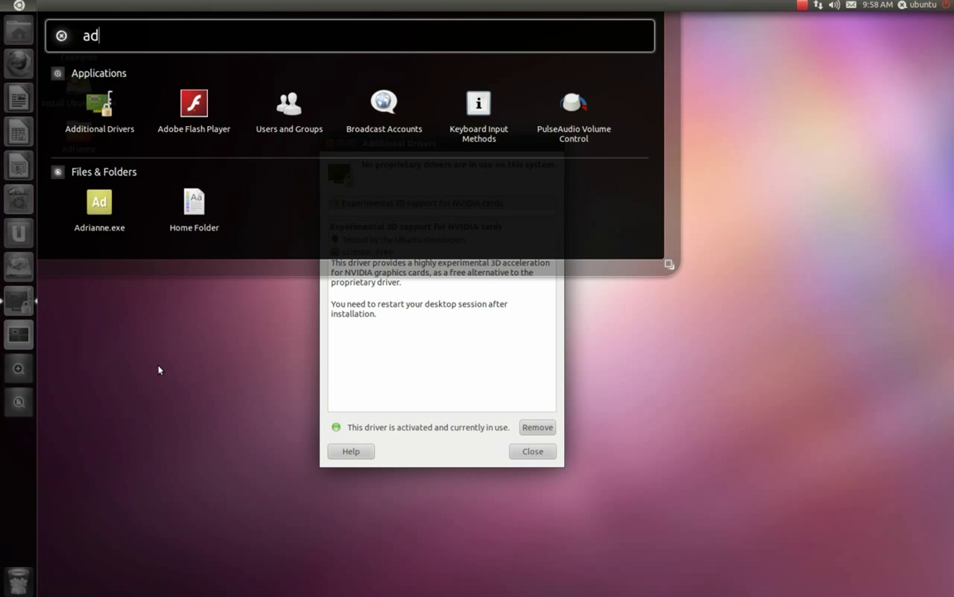
{"action": "key", "text": "Escape"}
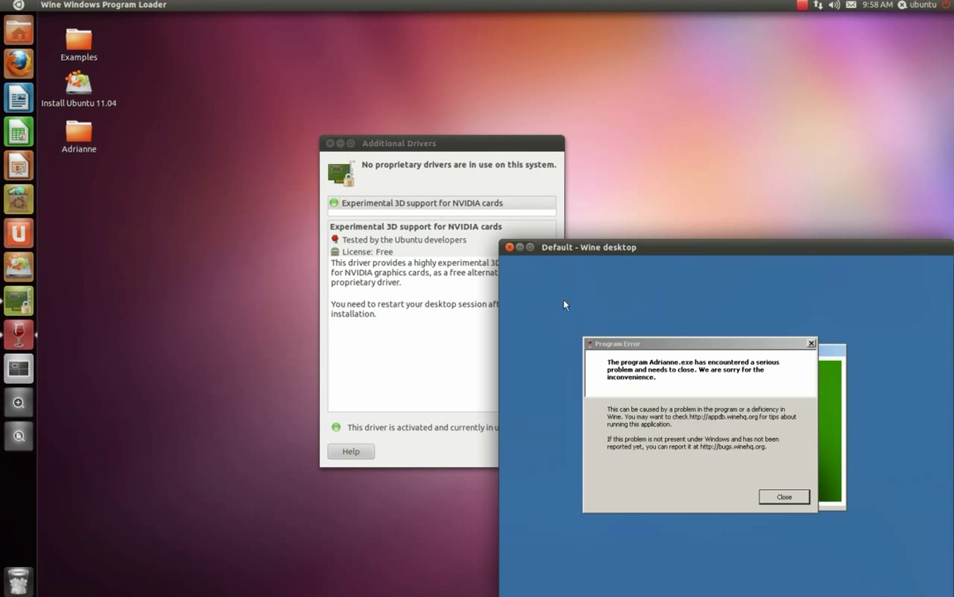
{"action": "left_click_drag", "start_coordinate": [642, 253], "coordinate": [402, 117]}
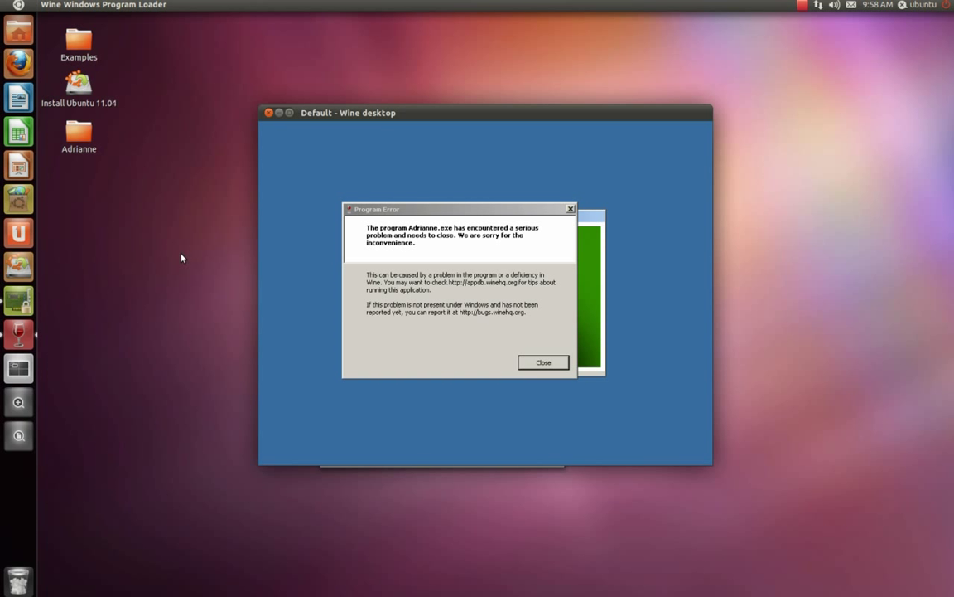
- Dismiss the Adrianne crash error and remove the experimental NVIDIA 3D driver
{"action": "left_click", "coordinate": [543, 362]}
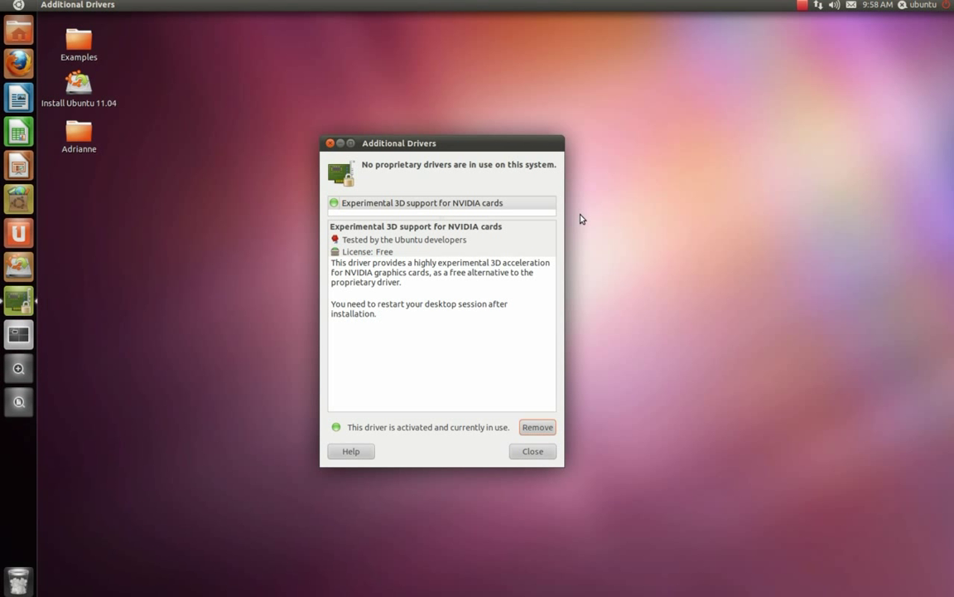
{"action": "left_click_drag", "start_coordinate": [503, 142], "coordinate": [502, 129]}
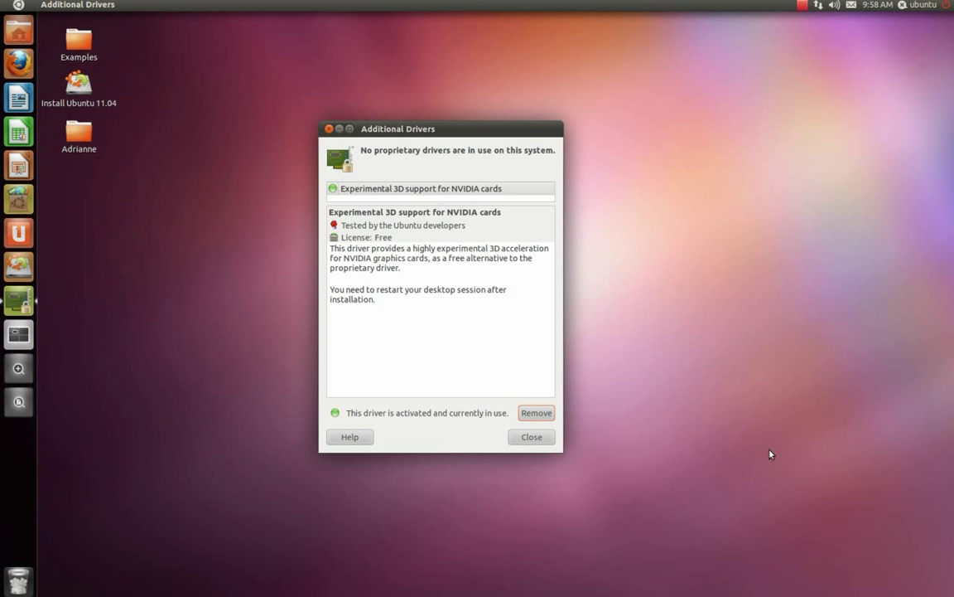
{"action": "left_click", "coordinate": [537, 414]}
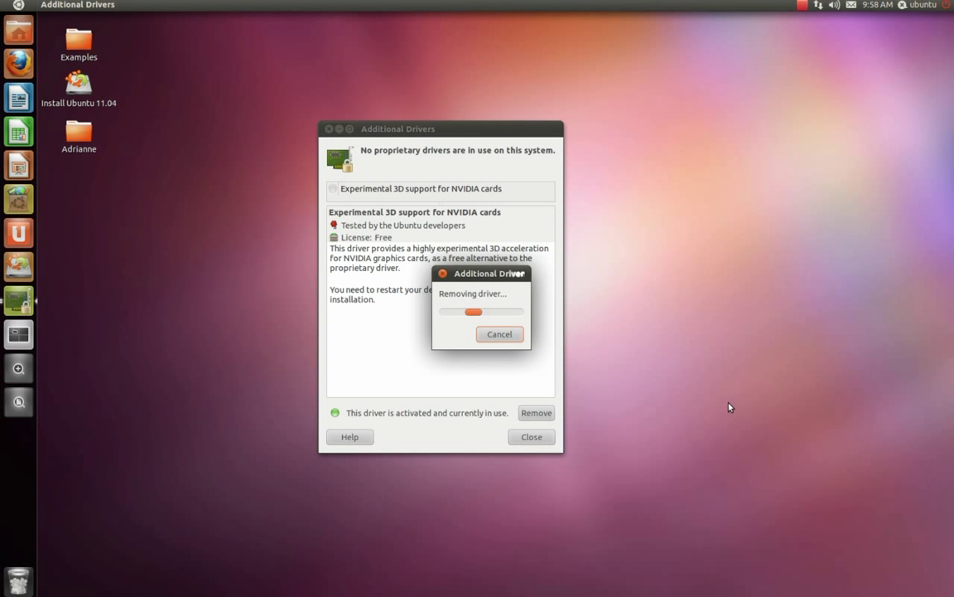
- Close Additional Drivers and launch Synaptic Package Manager from a Dash search for 'syn'
{"action": "left_click", "coordinate": [329, 131]}
{"action": "key", "text": "super"}
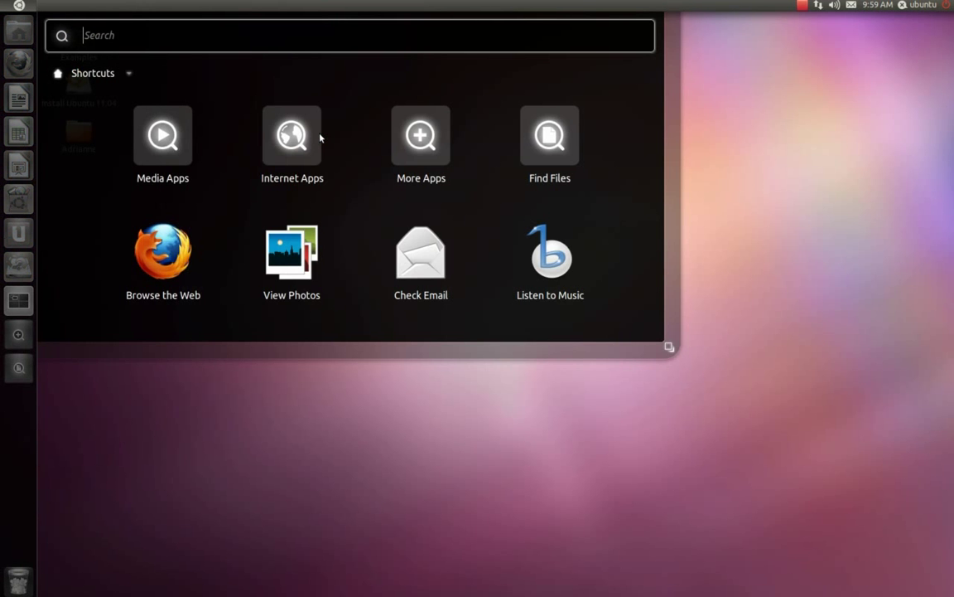
{"action": "type", "text": "syn"}
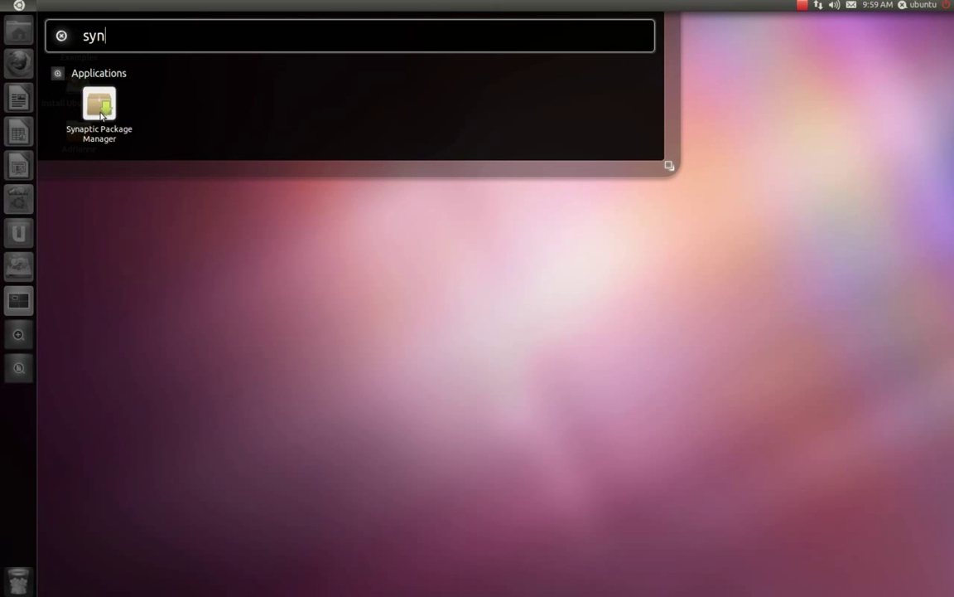
{"action": "left_click", "coordinate": [100, 113]}
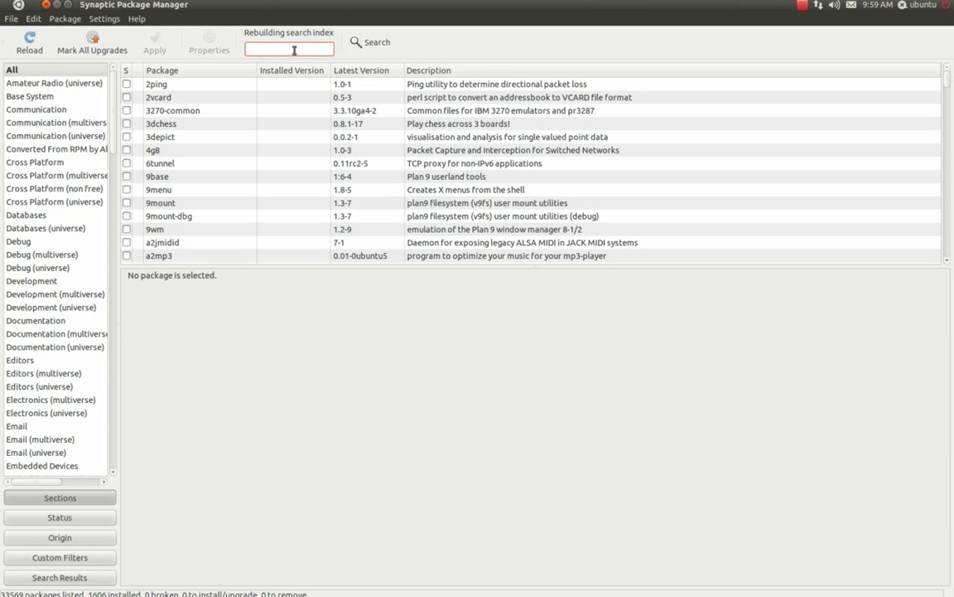
- Set Synaptic's quick filter to 'nvidia'
{"action": "type", "text": "nvied"}
{"action": "key", "text": "BackSpace"}
{"action": "key", "text": "BackSpace"}
{"action": "key", "text": "BackSpace"}
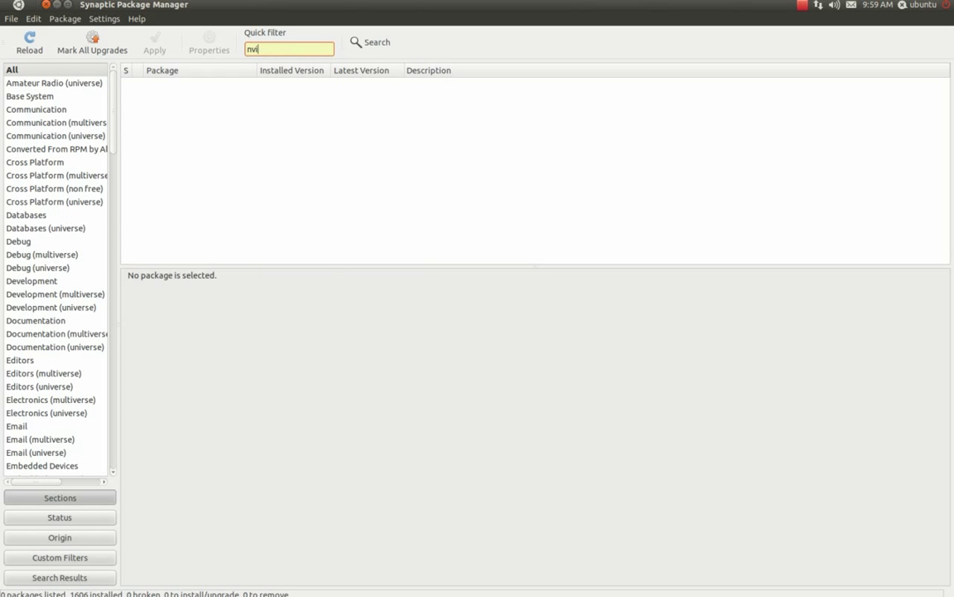
{"action": "type", "text": "ida"}
{"action": "key", "text": "BackSpace"}
{"action": "type", "text": "ia"}
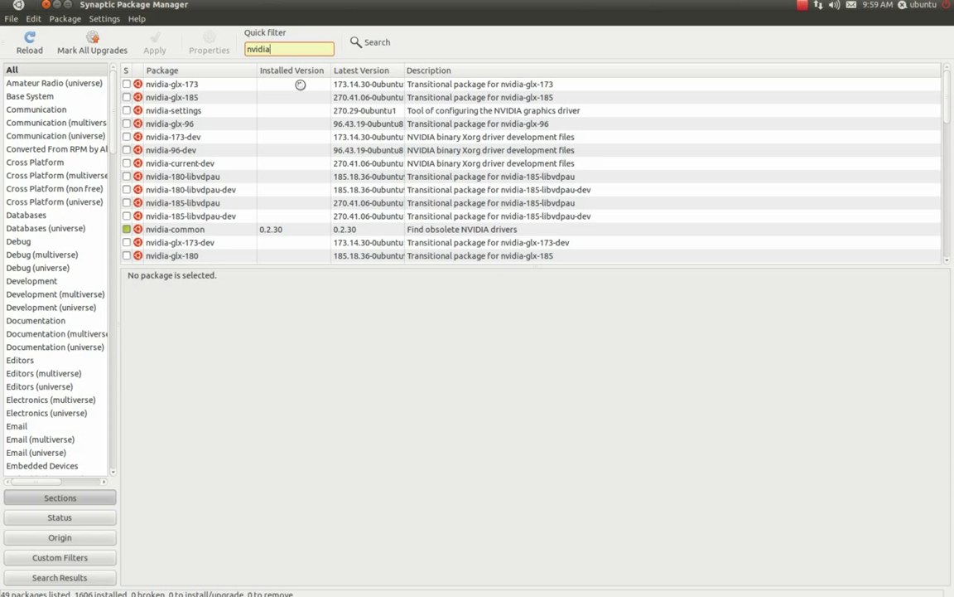
- Browse the nvidia packages and select nvidia-185-kernel-source to show its description
{"action": "scroll", "coordinate": [279, 216], "scroll_direction": "down", "scroll_amount": 2}
{"action": "scroll", "coordinate": [278, 216], "scroll_direction": "down", "scroll_amount": 1}
{"action": "scroll", "coordinate": [278, 216], "scroll_direction": "down", "scroll_amount": 1}
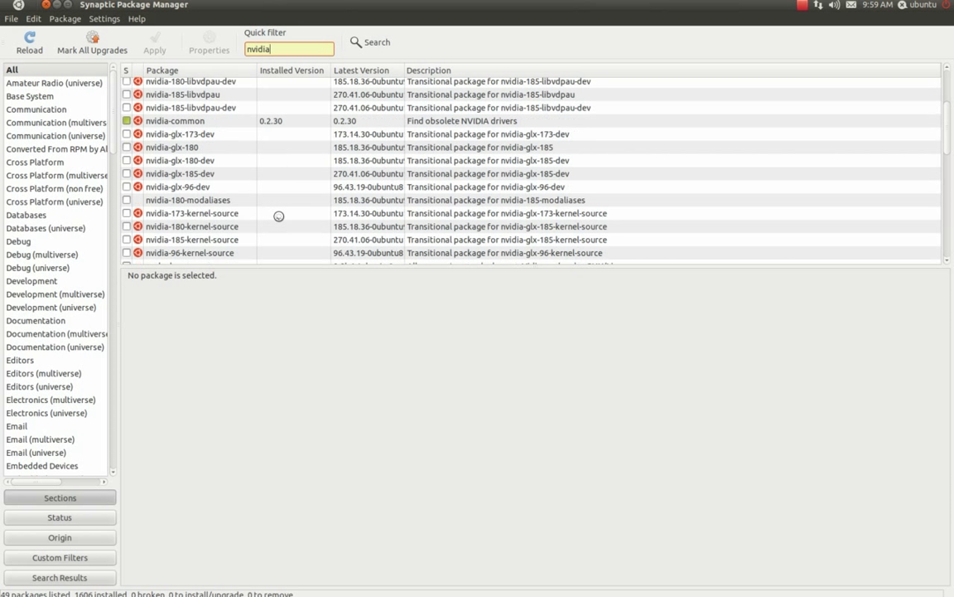
{"action": "left_click", "coordinate": [217, 148]}
{"action": "scroll", "coordinate": [332, 161], "scroll_direction": "up", "scroll_amount": 1}
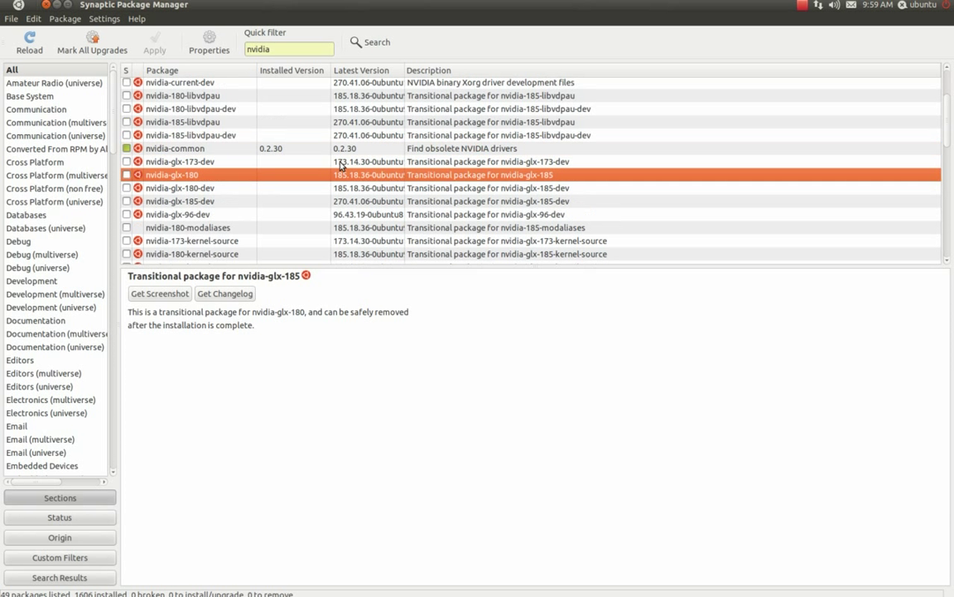
{"action": "scroll", "coordinate": [340, 166], "scroll_direction": "down", "scroll_amount": 2}
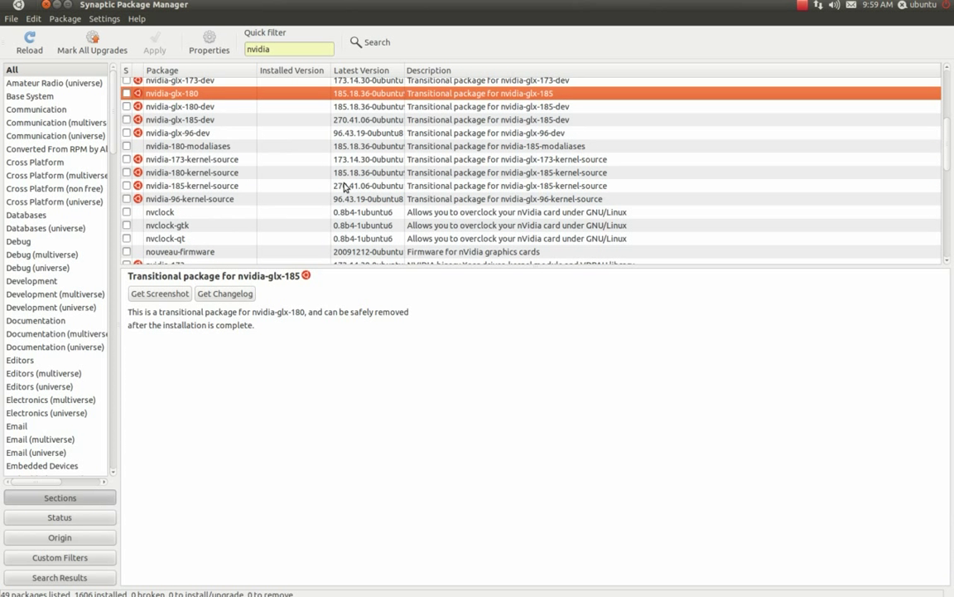
{"action": "left_click", "coordinate": [346, 187]}
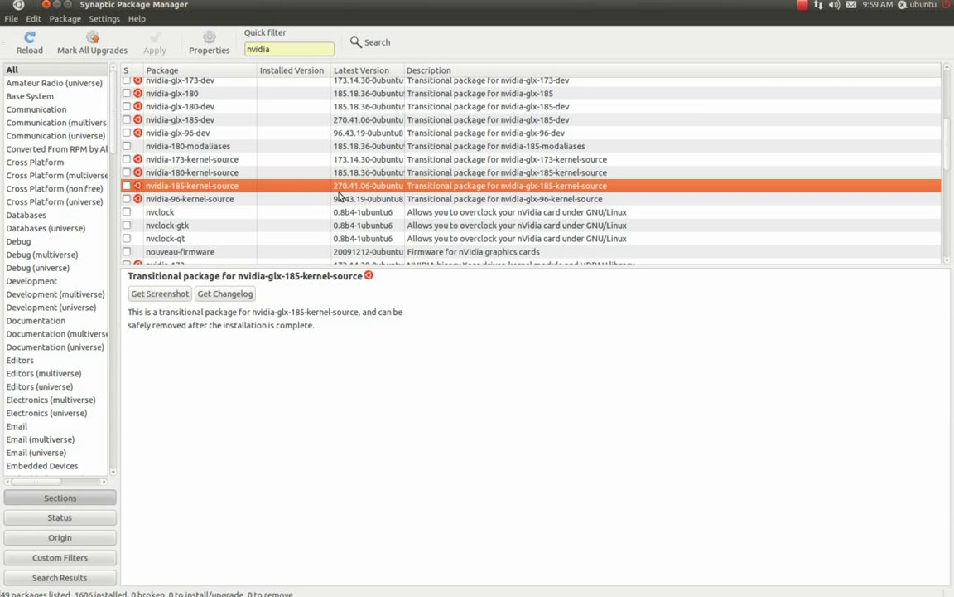
- Mark nvidia-185-kernel-source with nvidia-current, nvidia-settings and screen-resolution-extra, and apply the installation
{"action": "left_click", "coordinate": [127, 185]}
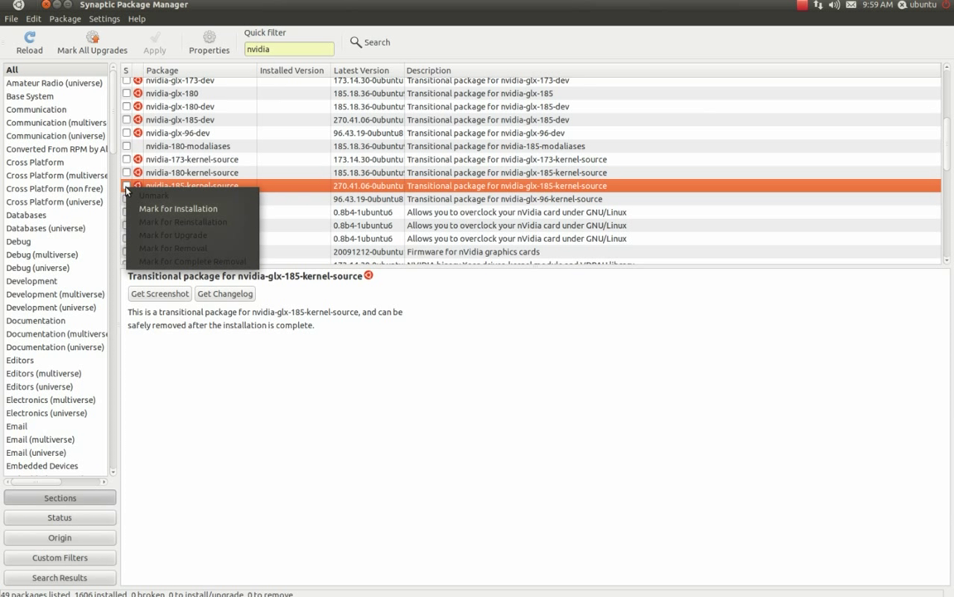
{"action": "left_click", "coordinate": [179, 207]}
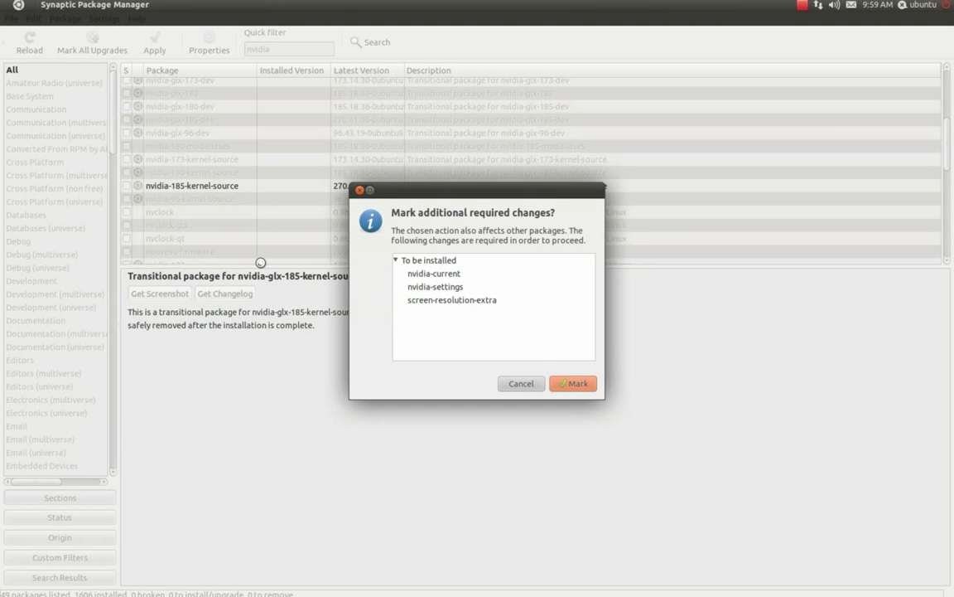
{"action": "left_click", "coordinate": [569, 385]}
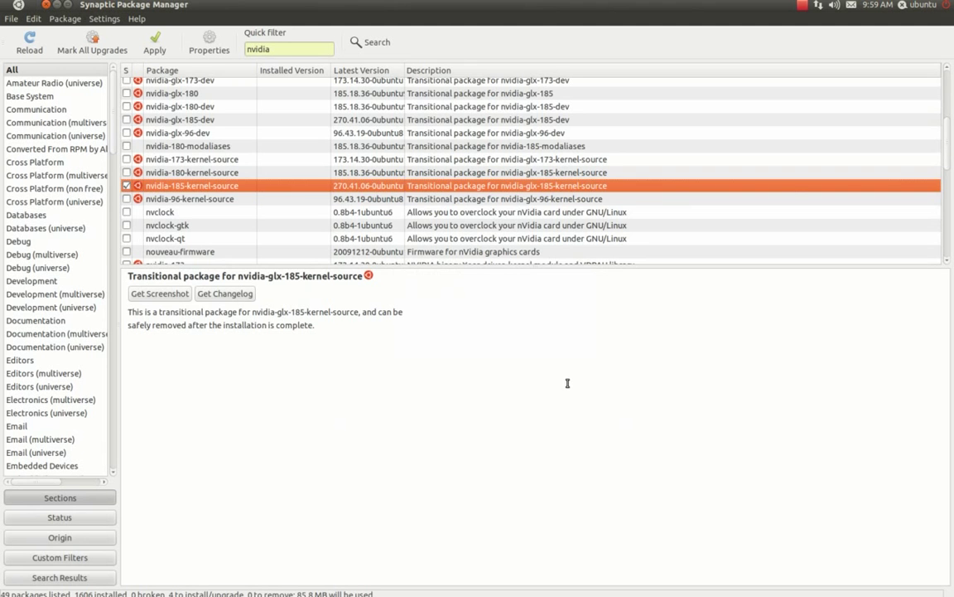
{"action": "left_click", "coordinate": [155, 48]}
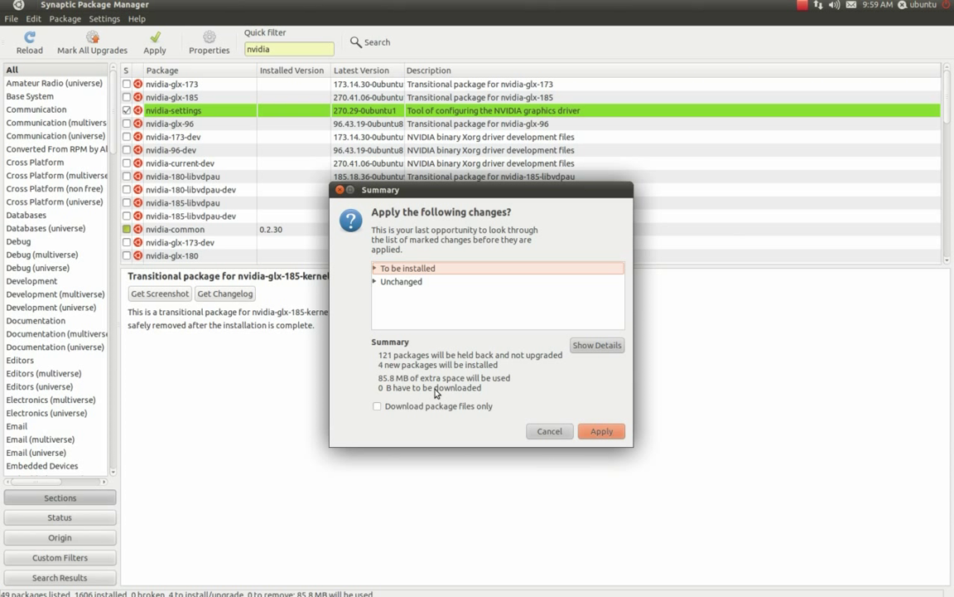
{"action": "left_click", "coordinate": [600, 426]}
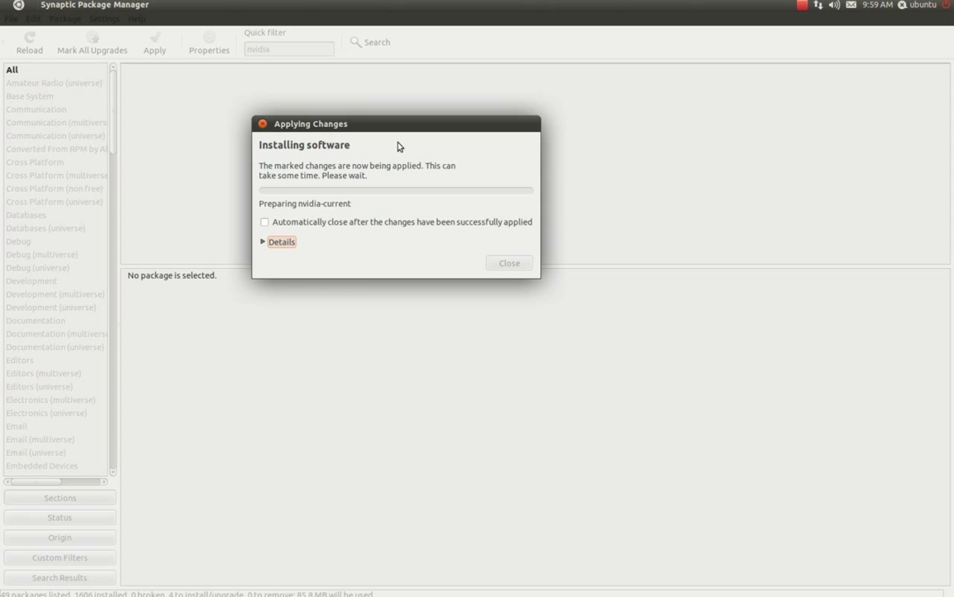
- Let the NVIDIA package installation complete until nvidia-settings 270.29 shows as installed
{"action": "left_click_drag", "start_coordinate": [396, 129], "coordinate": [472, 161]}
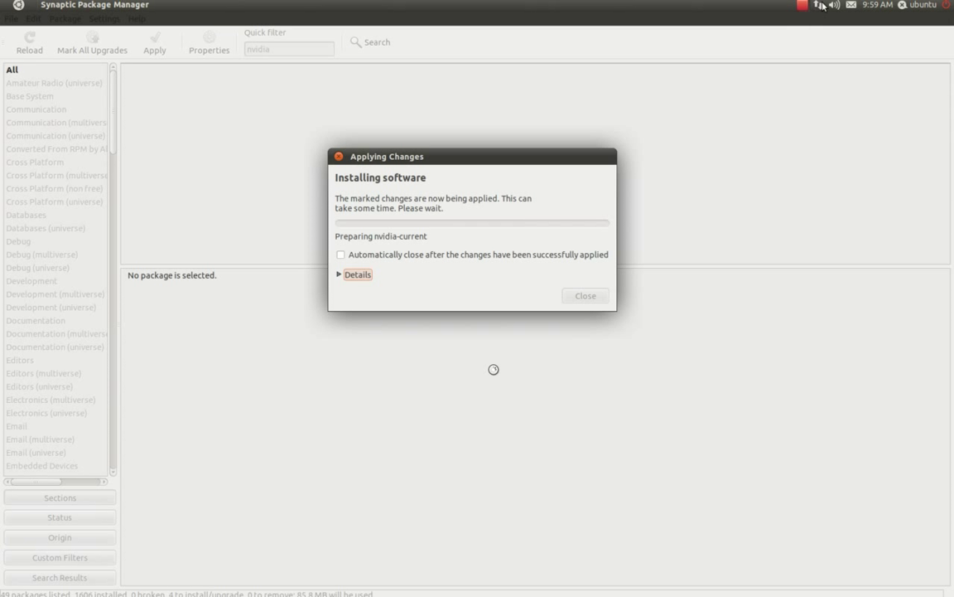
{"action": "left_click", "coordinate": [823, 5]}
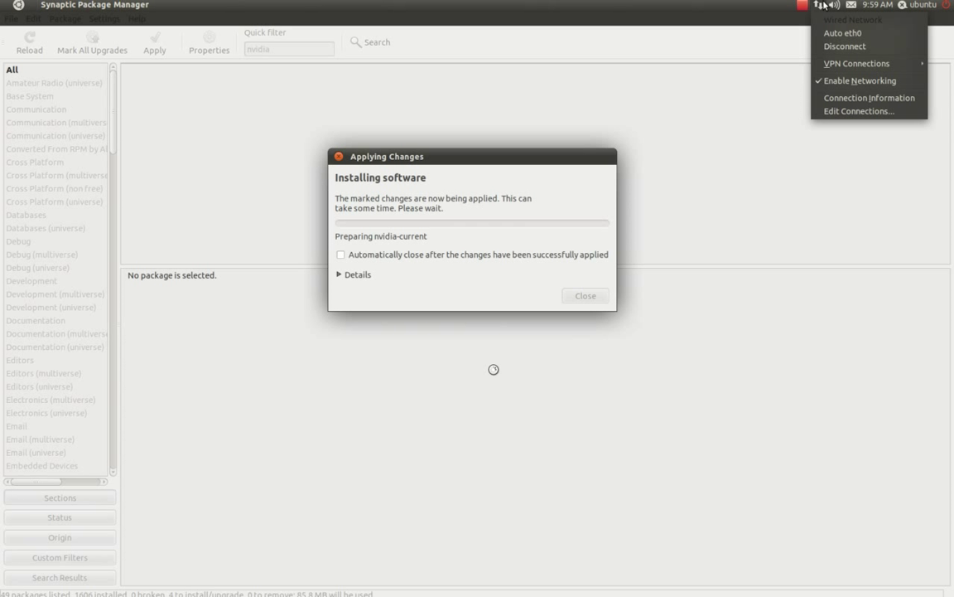
{"action": "left_click", "coordinate": [816, 5]}
{"action": "left_click", "coordinate": [800, 5]}
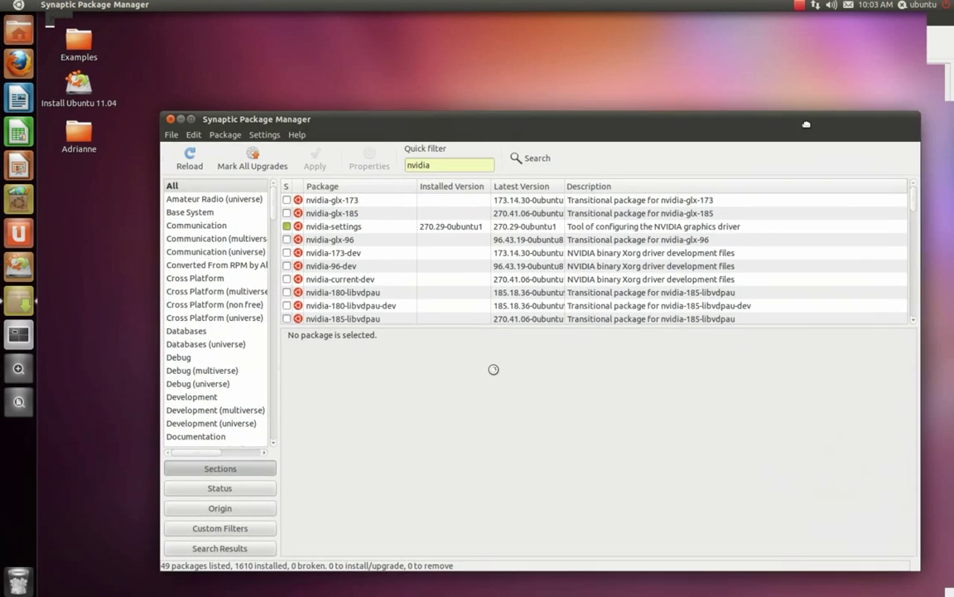
{"action": "left_click_drag", "start_coordinate": [806, 125], "coordinate": [762, 80]}
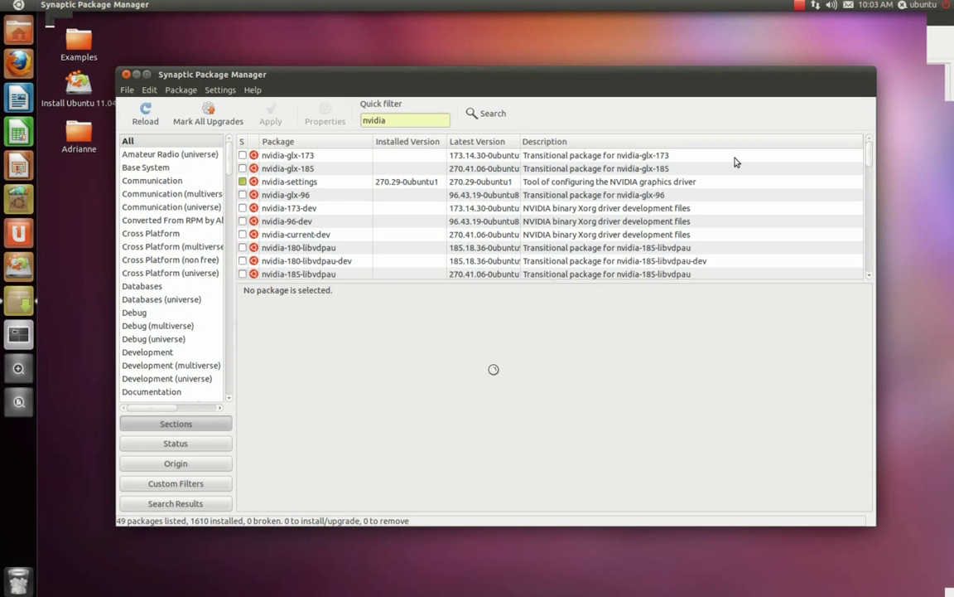
- Close Synaptic Package Manager and pause the screen recorder from its tray menu
{"action": "left_click", "coordinate": [126, 74]}
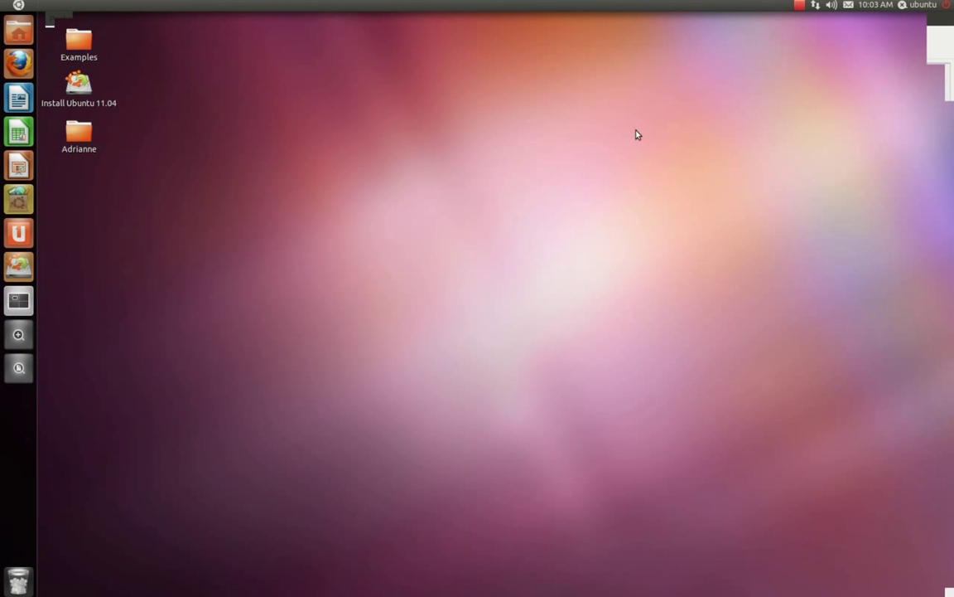
{"action": "left_click", "coordinate": [798, 5]}
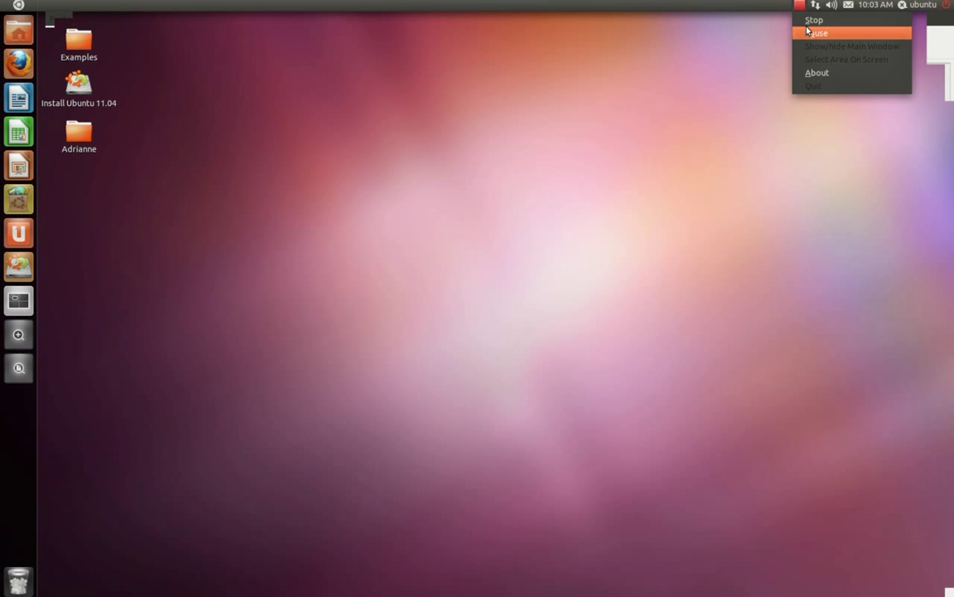
{"action": "left_click", "coordinate": [816, 33]}
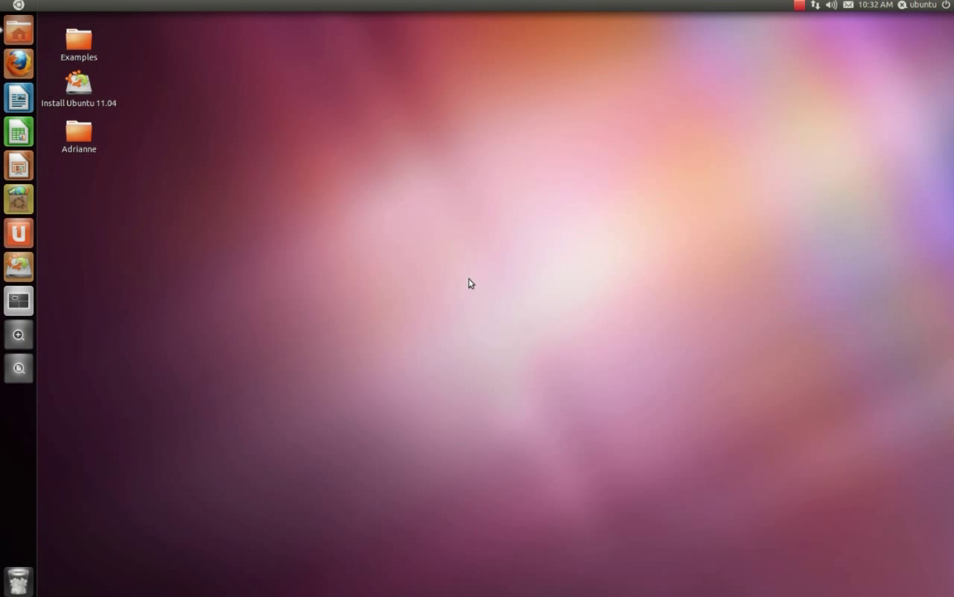
- Launch NVIDIA X Server Settings from a Dash search for 'nvidi'
{"action": "key", "text": "super"}
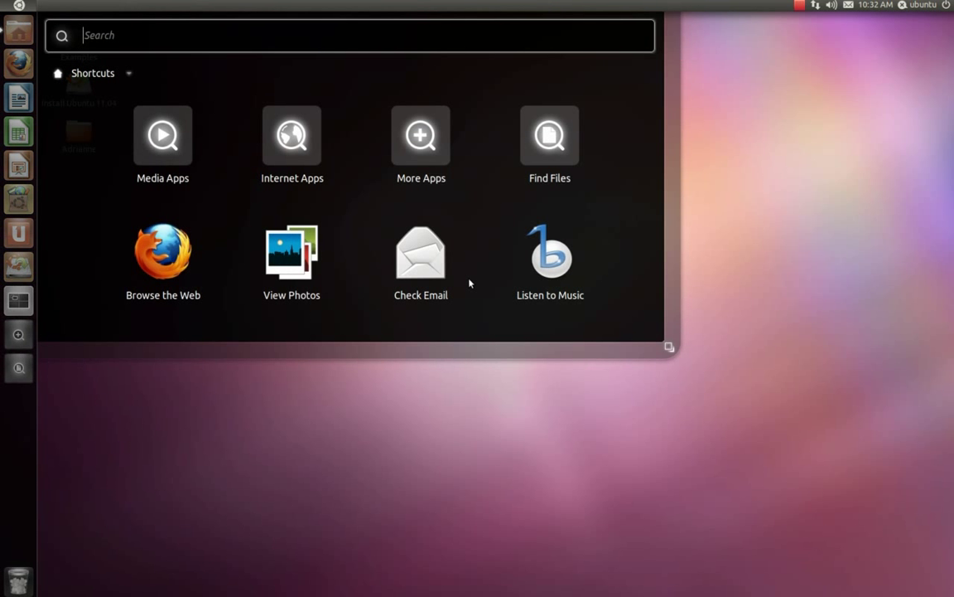
{"action": "type", "text": "n"}
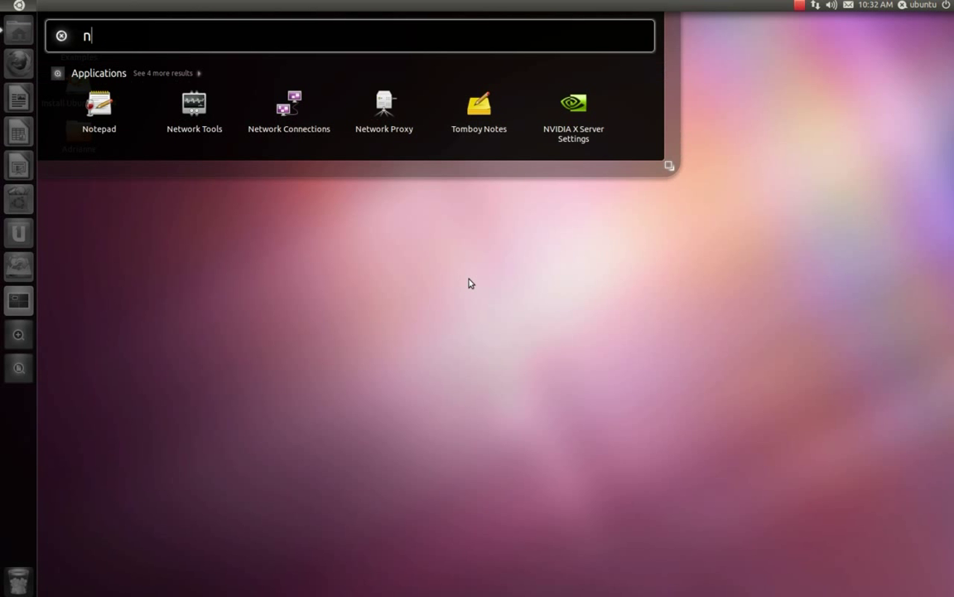
{"action": "type", "text": "v"}
{"action": "type", "text": "idi"}
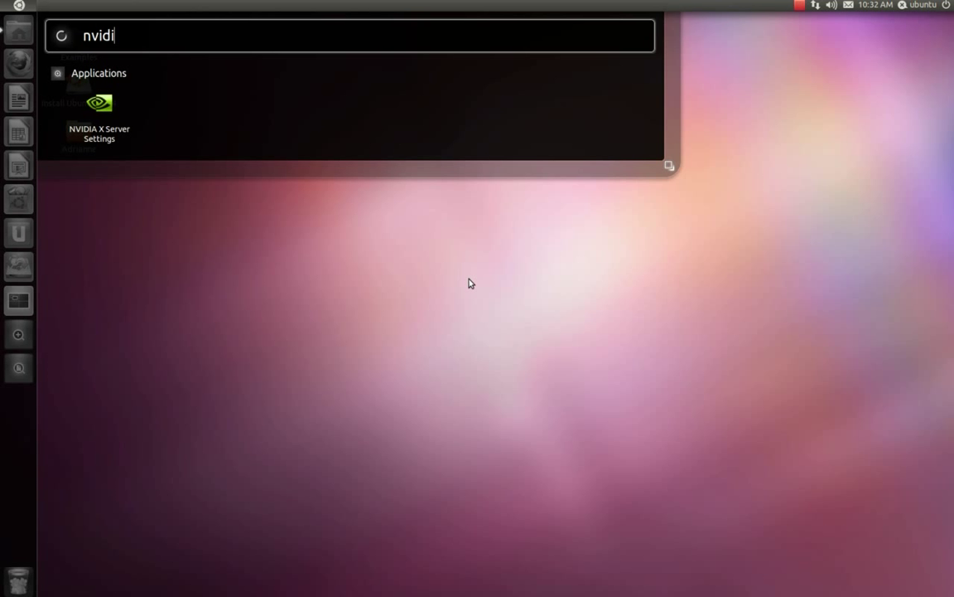
{"action": "key", "text": "Return"}
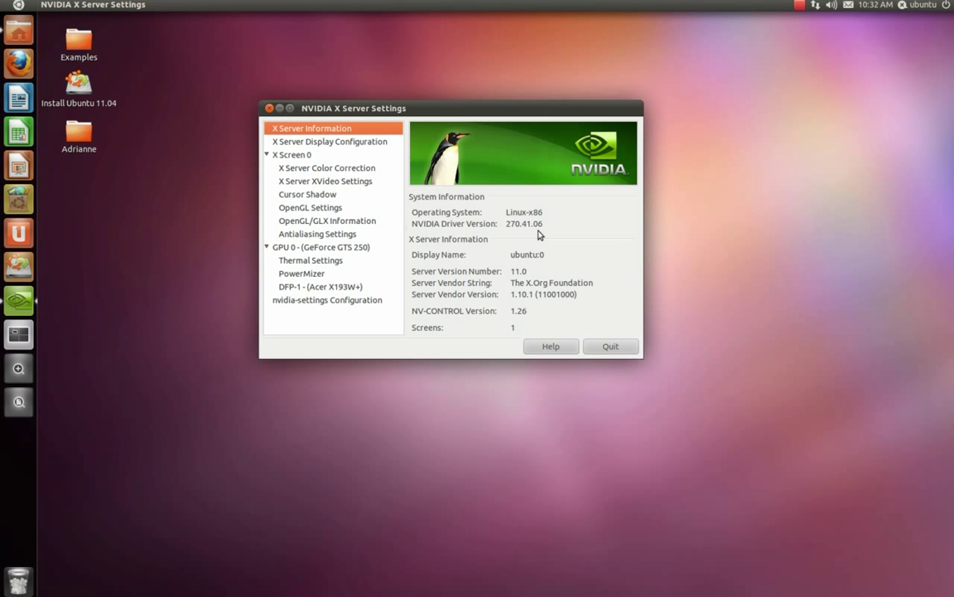
- Browse the Color Correction, Cursor Shadow and OpenGL Settings pages
{"action": "left_click", "coordinate": [351, 169]}
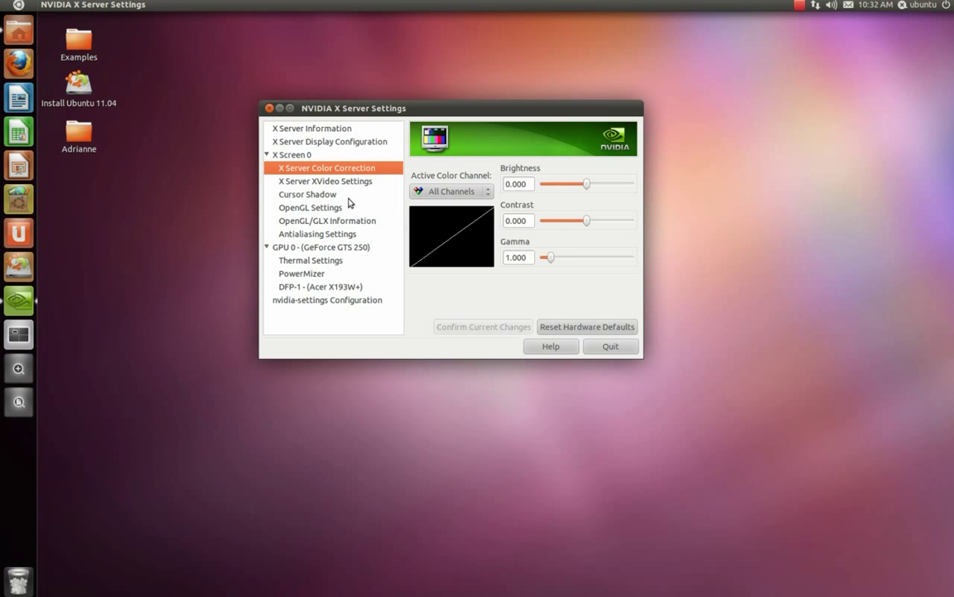
{"action": "left_click", "coordinate": [339, 182]}
{"action": "left_click", "coordinate": [338, 196]}
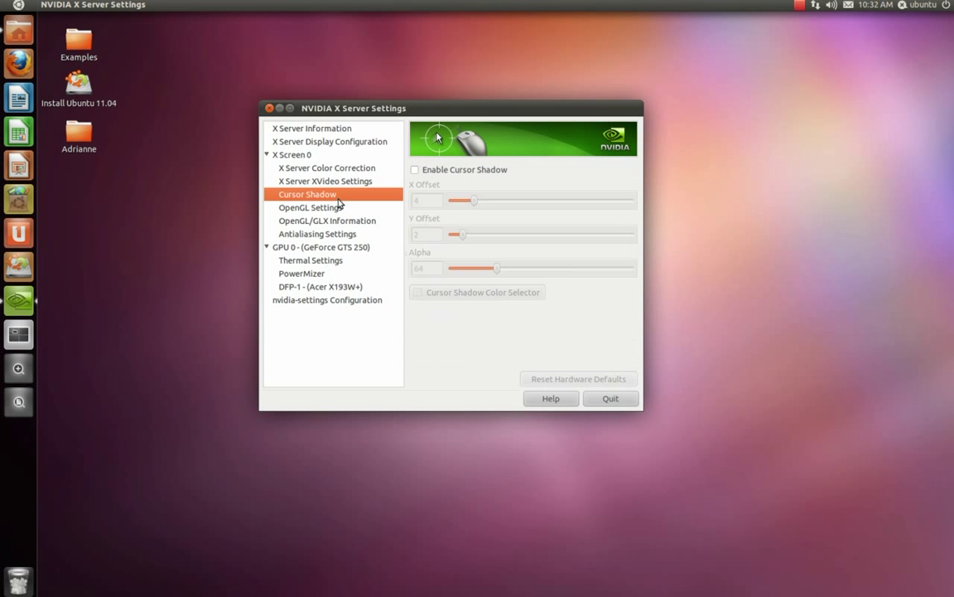
{"action": "left_click", "coordinate": [340, 207]}
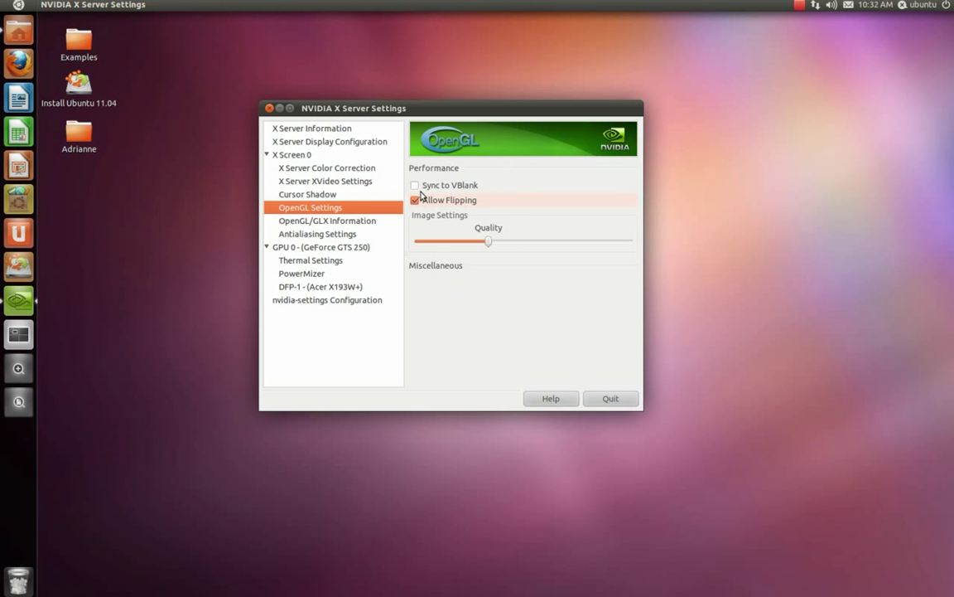
- Move the OpenGL image setting to Performance and back to Quality, then quit the tool
{"action": "left_click", "coordinate": [551, 244]}
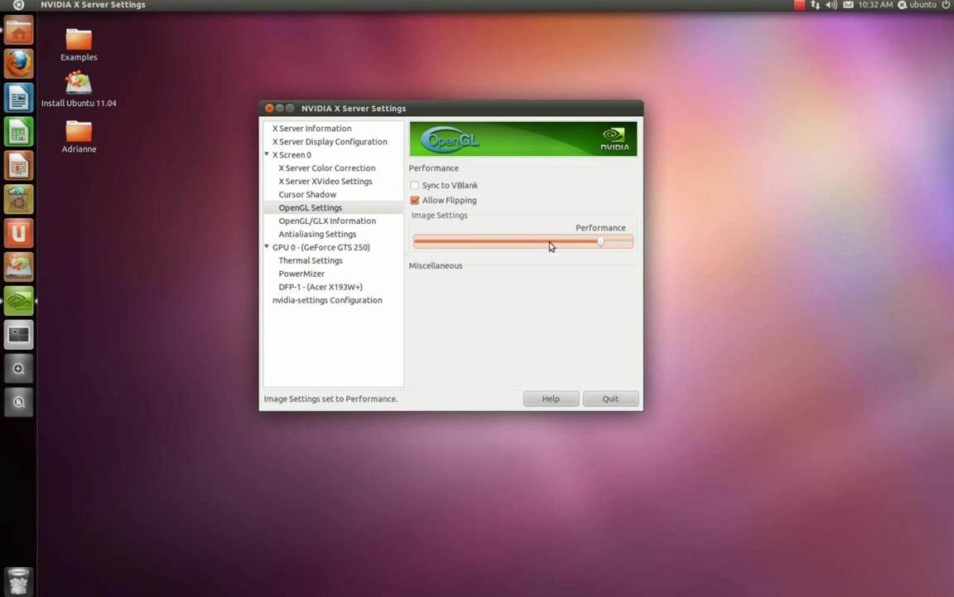
{"action": "mouse_move", "coordinate": [551, 245]}
{"action": "left_mouse_down"}
{"action": "mouse_move", "coordinate": [369, 226]}
{"action": "mouse_move", "coordinate": [530, 249]}
{"action": "left_mouse_up"}
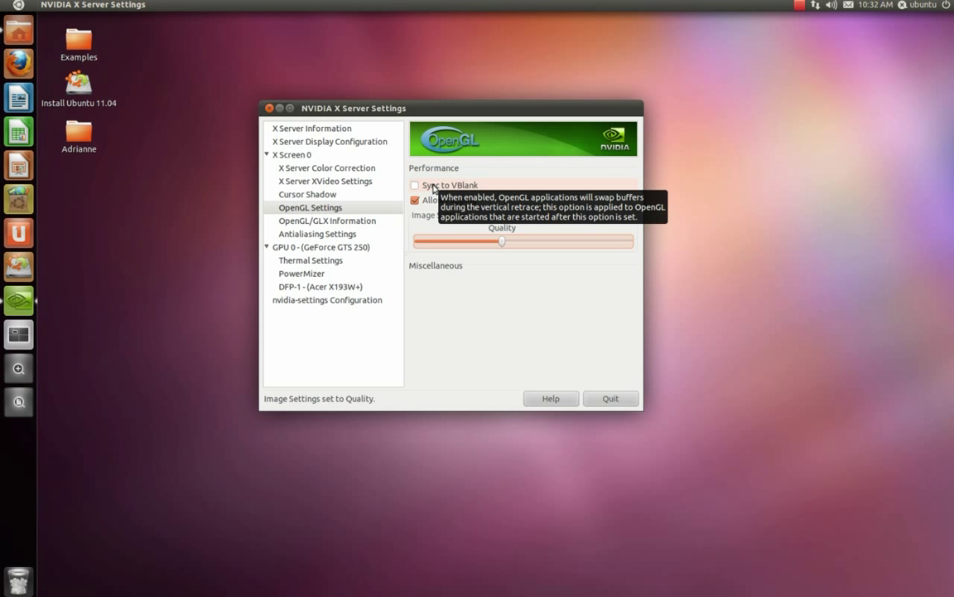
{"action": "mouse_move", "coordinate": [357, 109]}
{"action": "left_mouse_down"}
{"action": "mouse_move", "coordinate": [435, 130]}
{"action": "mouse_move", "coordinate": [437, 184]}
{"action": "mouse_move", "coordinate": [414, 139]}
{"action": "mouse_move", "coordinate": [349, 172]}
{"action": "mouse_move", "coordinate": [374, 108]}
{"action": "left_mouse_up"}
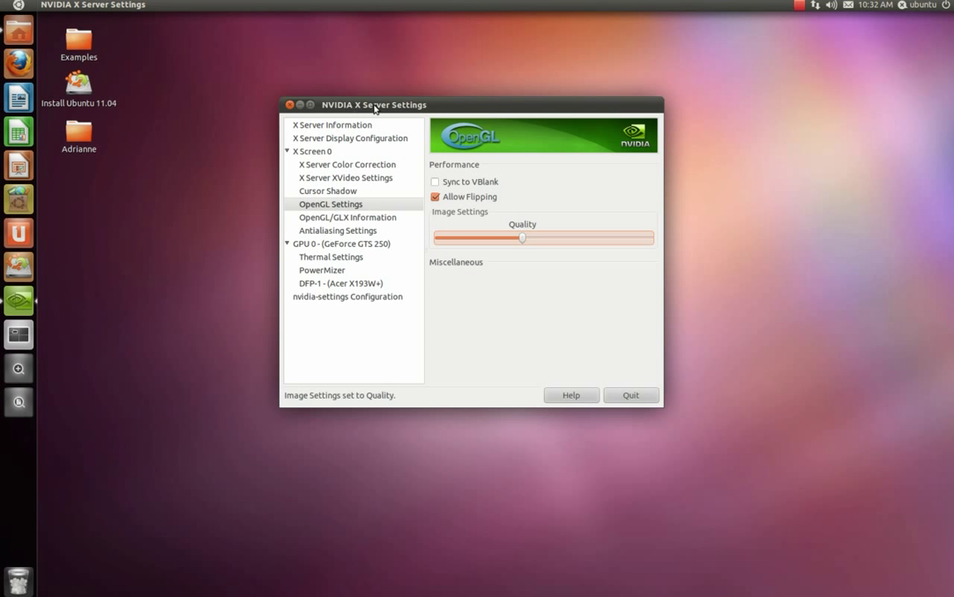
{"action": "mouse_move", "coordinate": [375, 108]}
{"action": "left_mouse_down"}
{"action": "mouse_move", "coordinate": [403, 114]}
{"action": "mouse_move", "coordinate": [445, 149]}
{"action": "mouse_move", "coordinate": [390, 160]}
{"action": "left_mouse_up"}
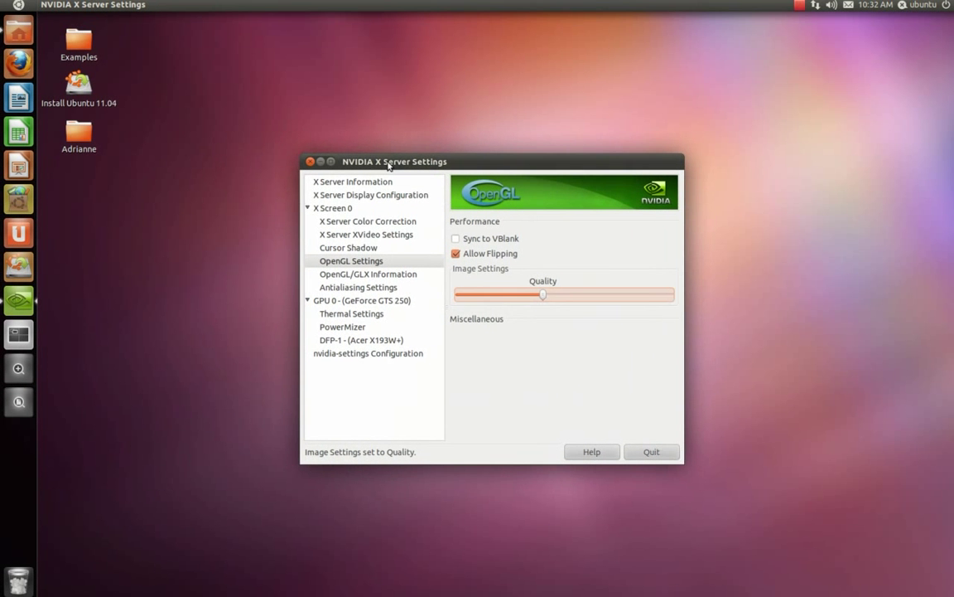
{"action": "left_click", "coordinate": [671, 456]}
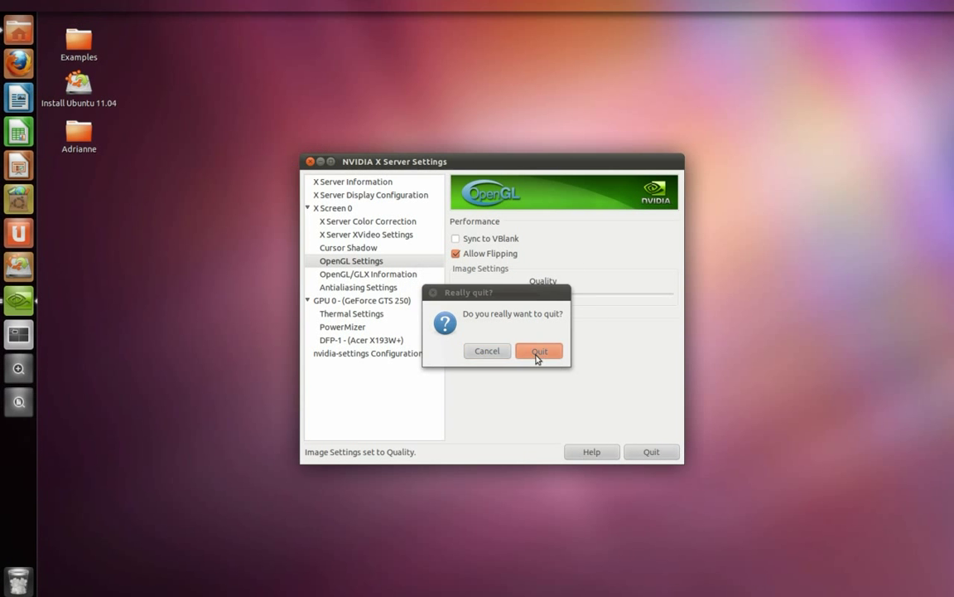
- Confirm quitting NVIDIA settings, then run Adrianne.exe in a centred Wine desktop and close it
{"action": "left_click", "coordinate": [538, 354]}
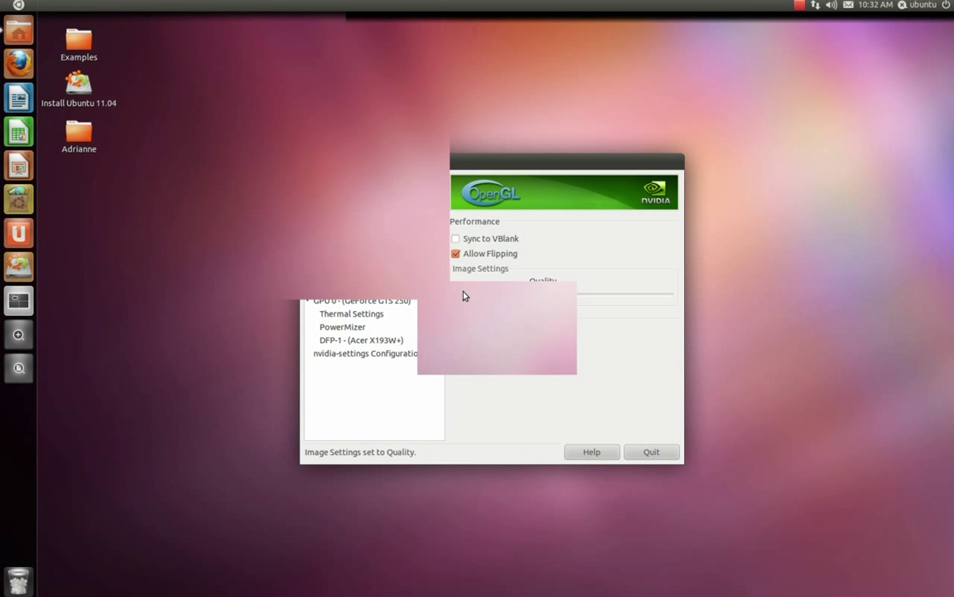
{"action": "key", "text": "super"}
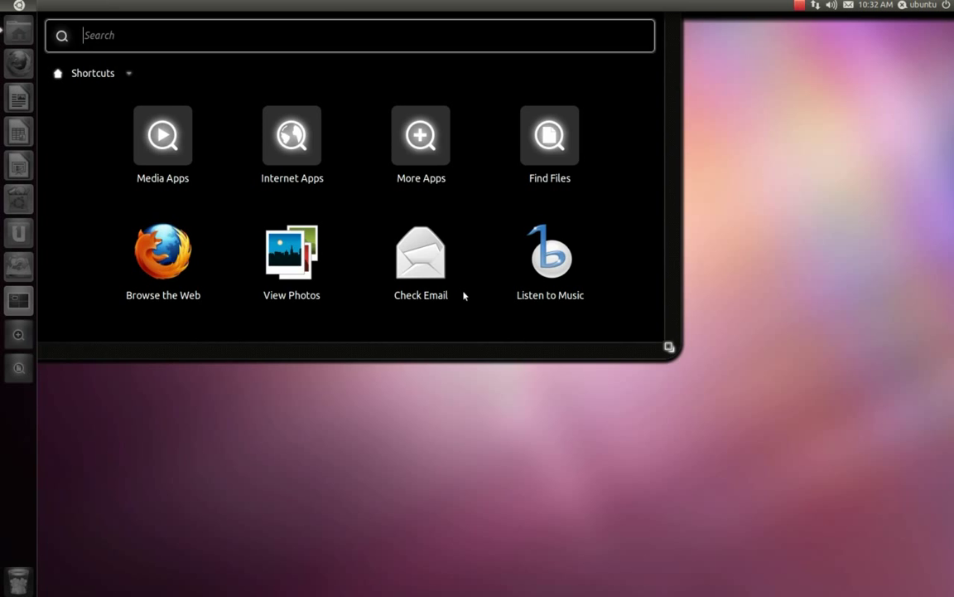
{"action": "key", "text": "super"}
{"action": "type", "text": "ad"}
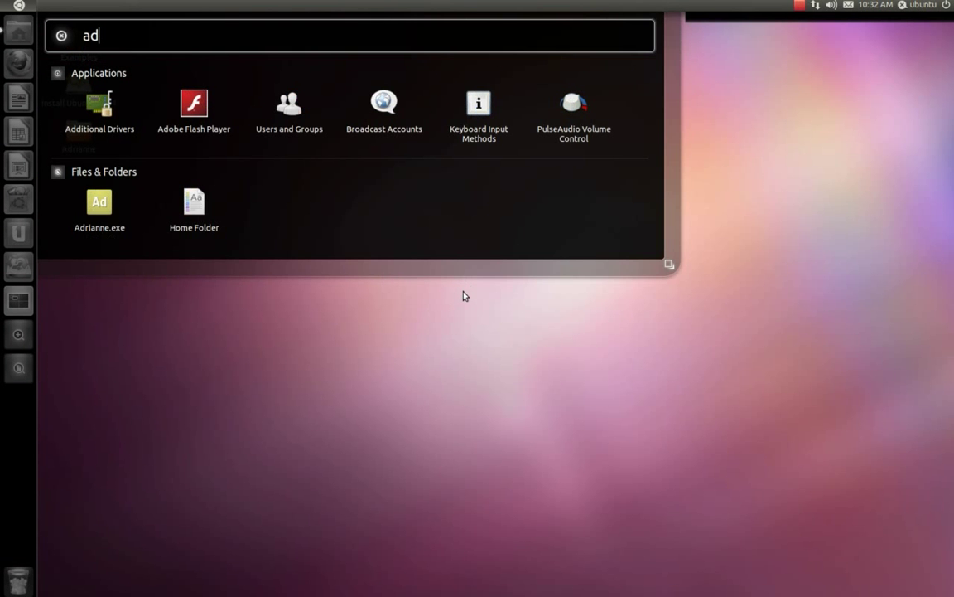
{"action": "key", "text": "super"}
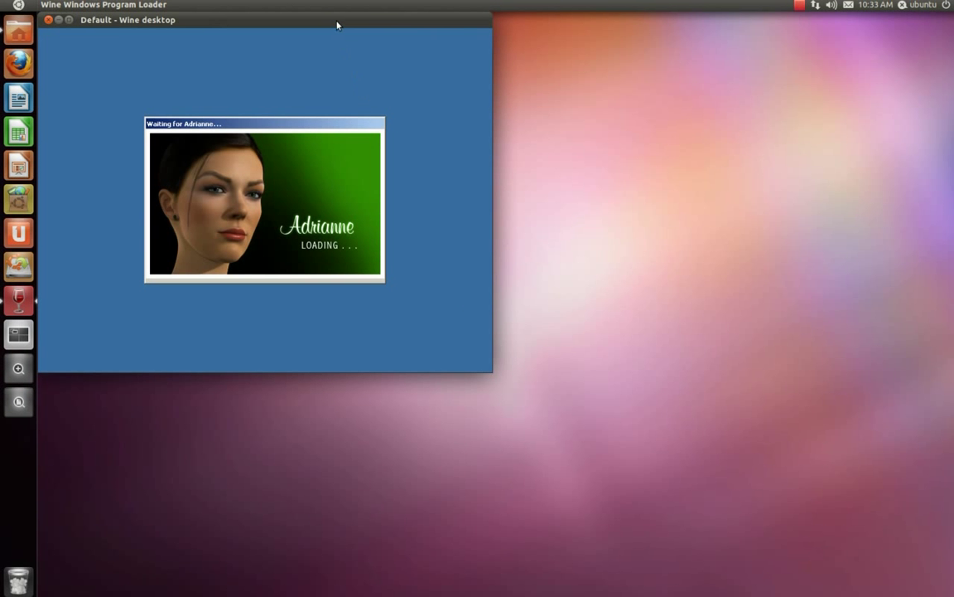
{"action": "left_click_drag", "start_coordinate": [337, 25], "coordinate": [587, 126]}
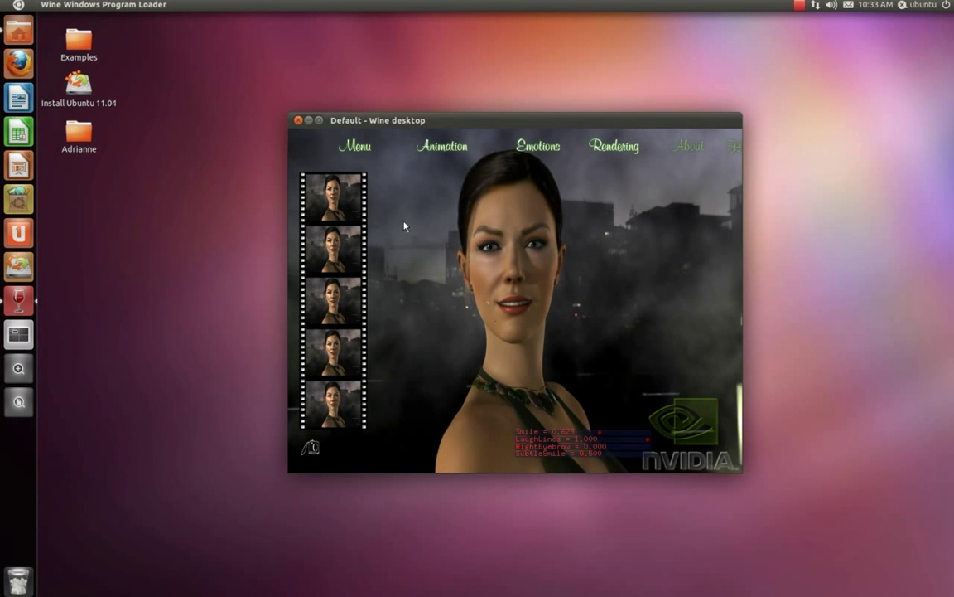
{"action": "key", "text": "Escape"}
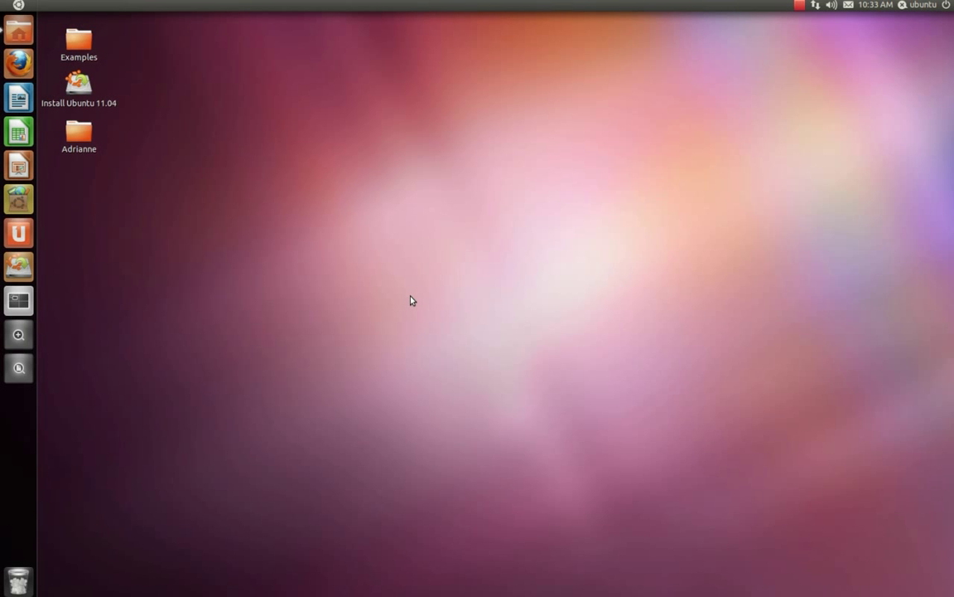
- Launch Ubuntu Tweak from a Dash search for 'ubuntu' and dismiss its startup warning
{"action": "left_click", "coordinate": [18, 5]}
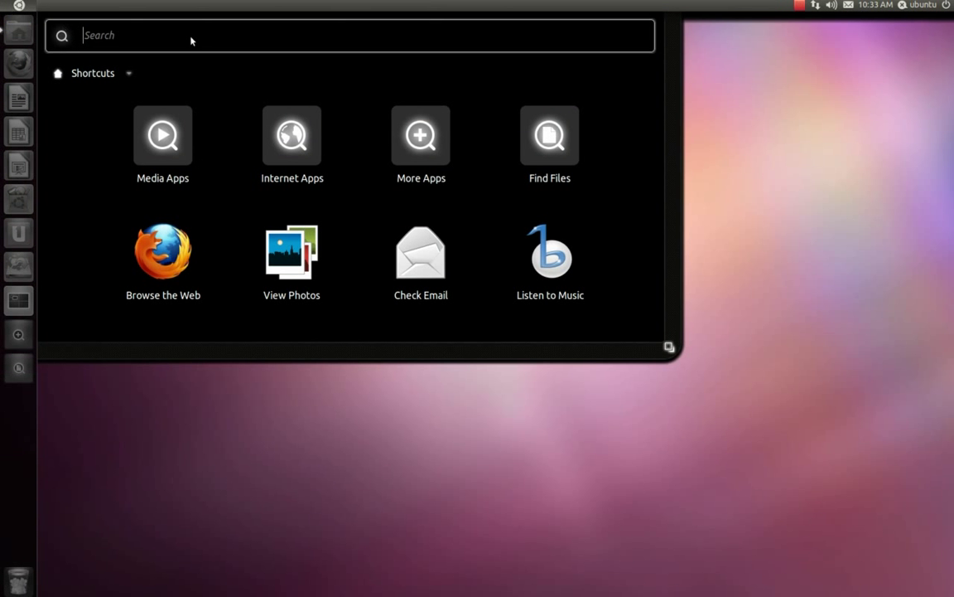
{"action": "type", "text": "ubuntu"}
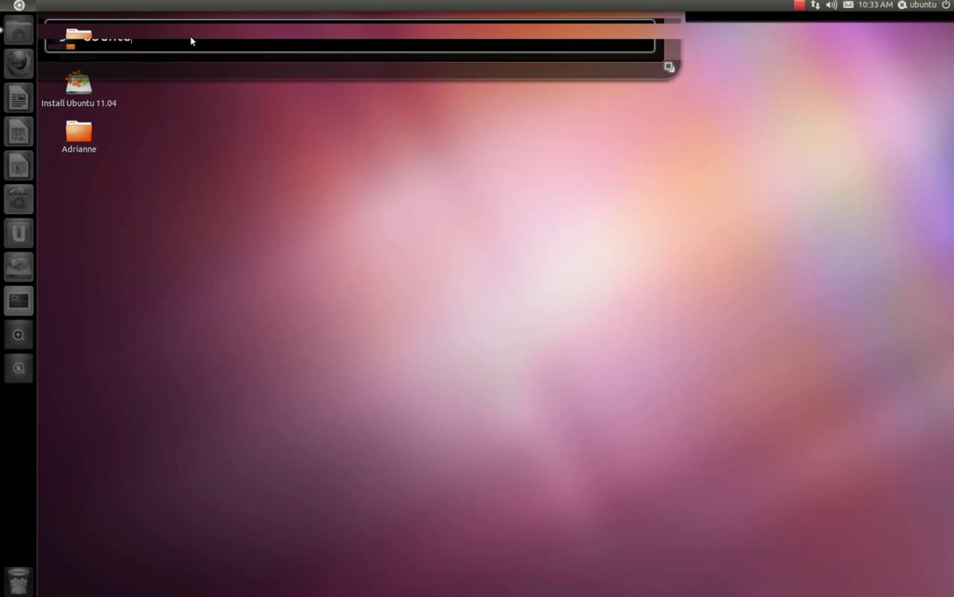
{"action": "key", "text": "Escape"}
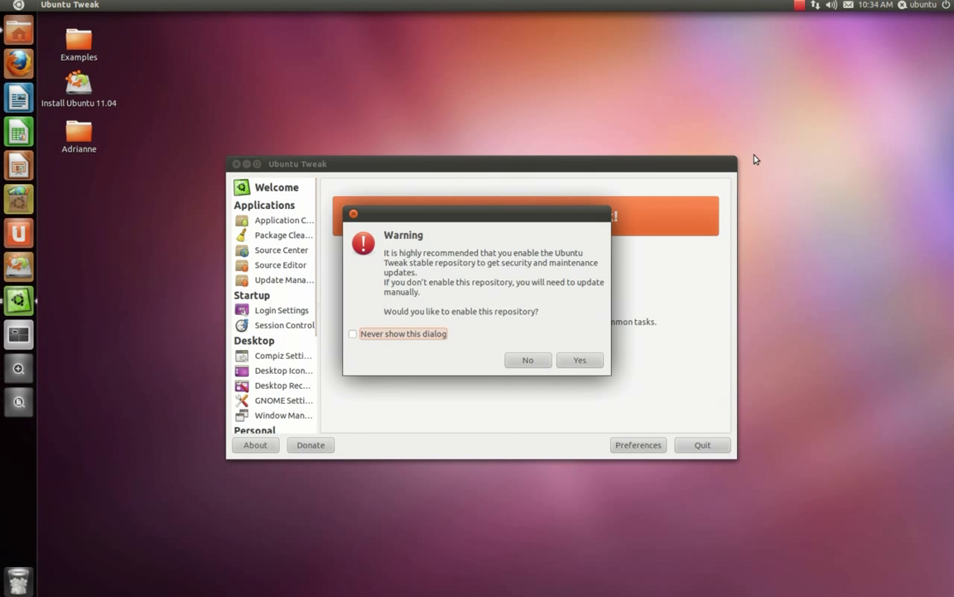
{"action": "left_click", "coordinate": [575, 361]}
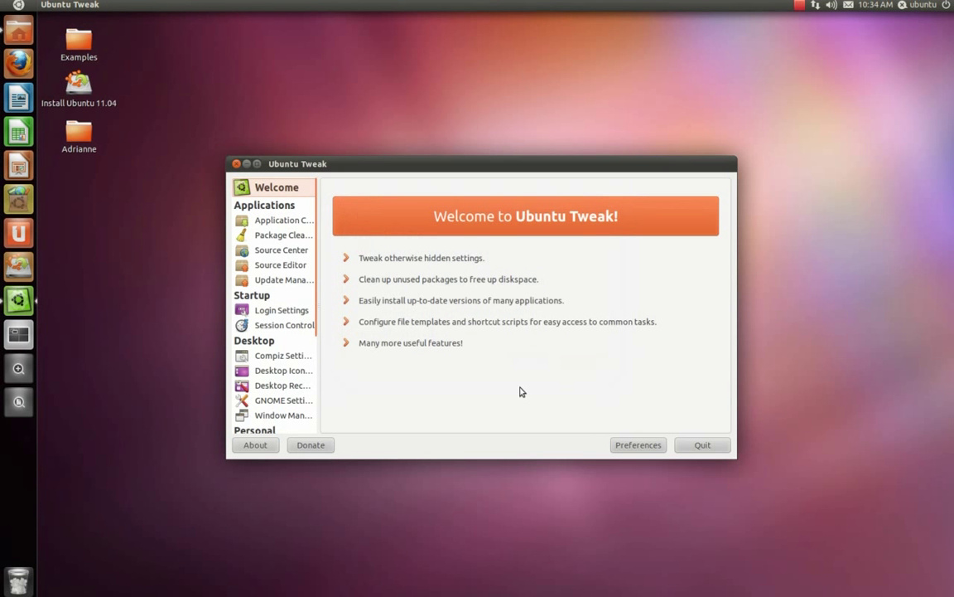
- Open Ubuntu Tweak's Source Center and unlock it for editing
{"action": "left_click", "coordinate": [281, 250]}
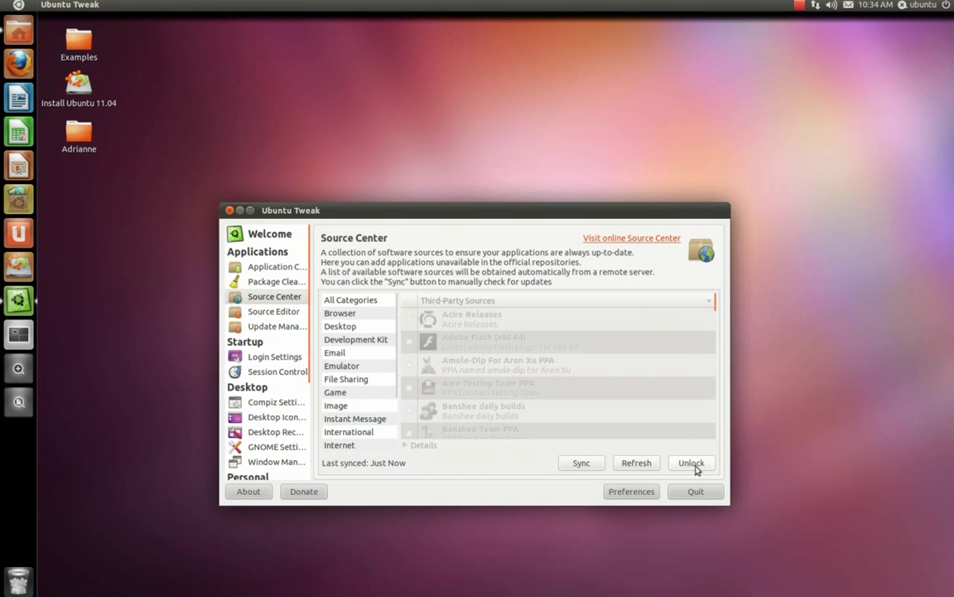
{"action": "left_click", "coordinate": [693, 463]}
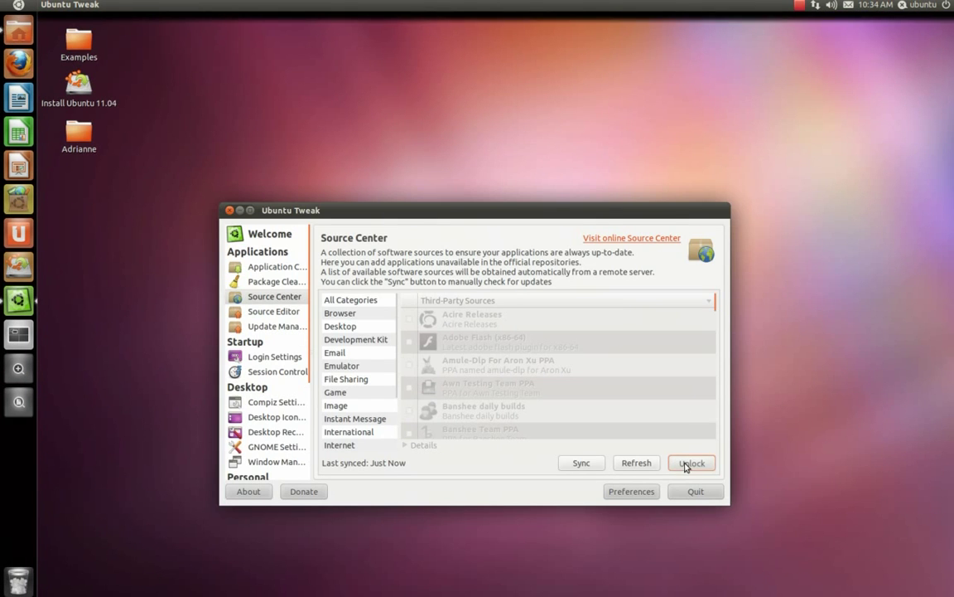
{"action": "left_click", "coordinate": [571, 340]}
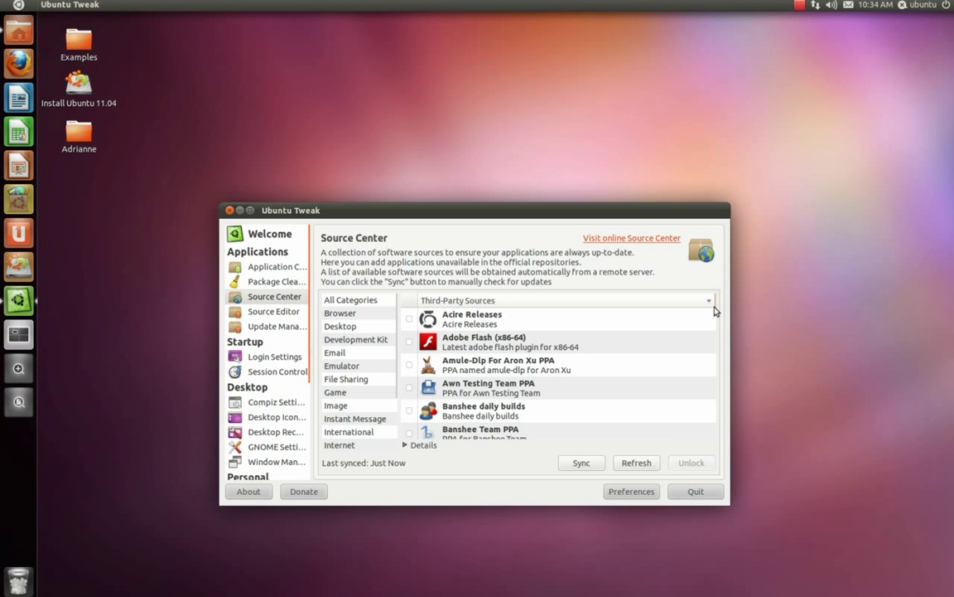
- Scroll the Third-Party Sources list down to the X Updates entry
{"action": "scroll", "coordinate": [698, 357], "scroll_direction": "down", "scroll_amount": 1}
{"action": "scroll", "coordinate": [699, 357], "scroll_direction": "down", "scroll_amount": 3}
{"action": "scroll", "coordinate": [698, 357], "scroll_direction": "down", "scroll_amount": 3}
{"action": "scroll", "coordinate": [698, 357], "scroll_direction": "down", "scroll_amount": 2}
{"action": "scroll", "coordinate": [696, 357], "scroll_direction": "down", "scroll_amount": 1}
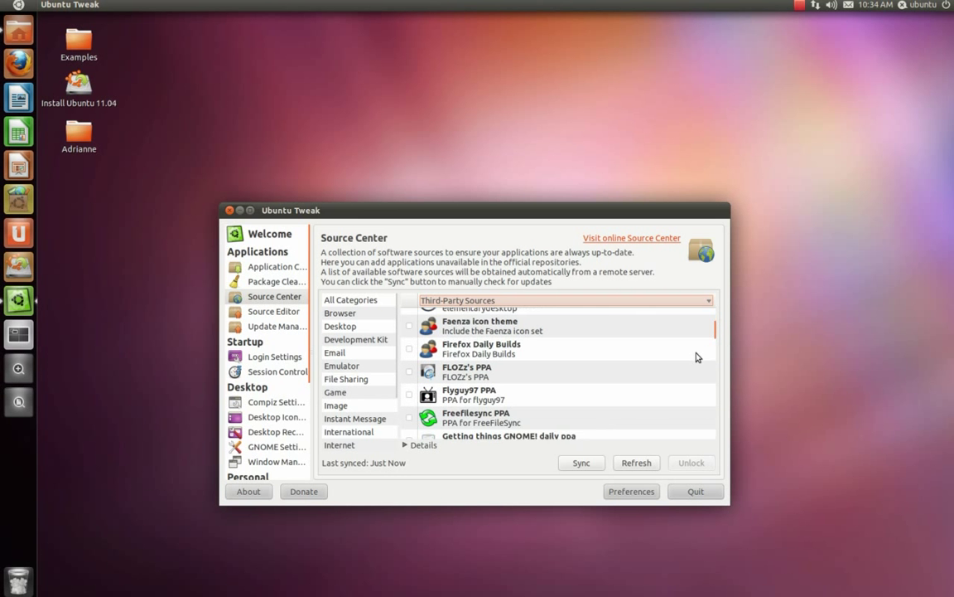
{"action": "scroll", "coordinate": [696, 357], "scroll_direction": "down", "scroll_amount": 3}
{"action": "scroll", "coordinate": [693, 357], "scroll_direction": "down", "scroll_amount": 3}
{"action": "scroll", "coordinate": [673, 374], "scroll_direction": "down", "scroll_amount": 1}
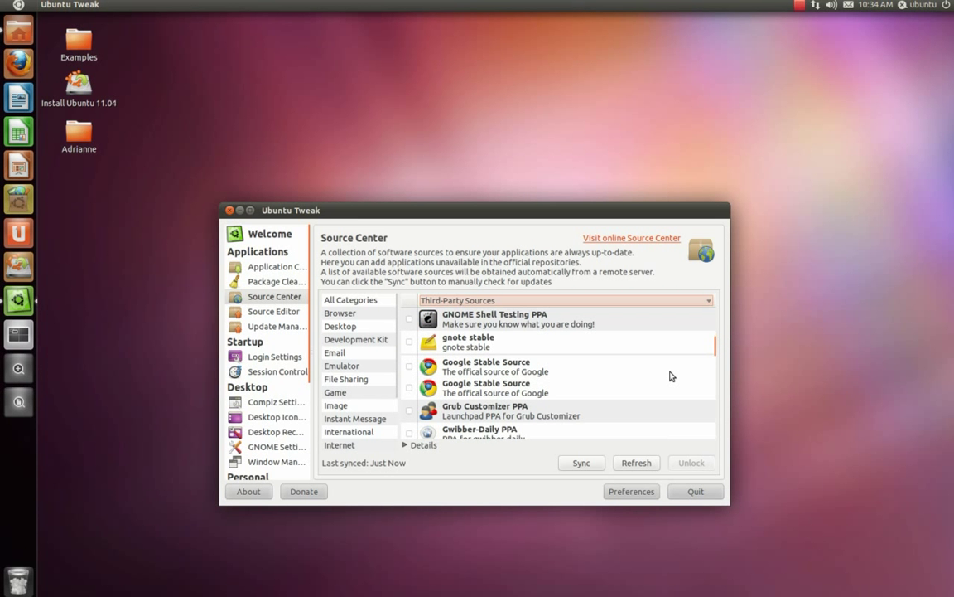
{"action": "scroll", "coordinate": [671, 376], "scroll_direction": "down", "scroll_amount": 3}
{"action": "scroll", "coordinate": [671, 377], "scroll_direction": "down", "scroll_amount": 3}
{"action": "scroll", "coordinate": [667, 373], "scroll_direction": "down", "scroll_amount": 3}
{"action": "scroll", "coordinate": [643, 387], "scroll_direction": "down", "scroll_amount": 3}
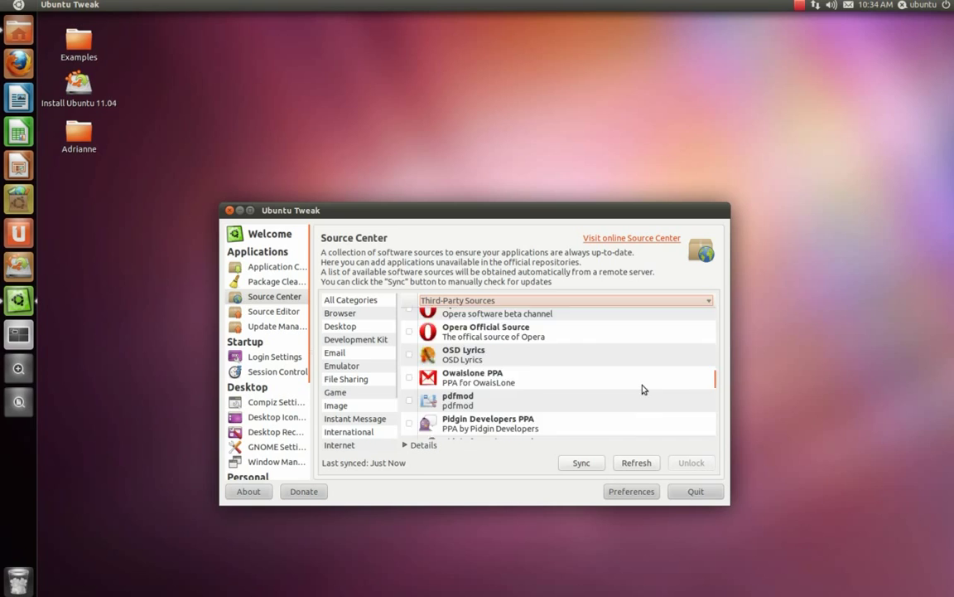
{"action": "scroll", "coordinate": [643, 389], "scroll_direction": "down", "scroll_amount": 3}
{"action": "scroll", "coordinate": [643, 388], "scroll_direction": "down", "scroll_amount": 3}
{"action": "scroll", "coordinate": [643, 389], "scroll_direction": "down", "scroll_amount": 3}
{"action": "scroll", "coordinate": [643, 389], "scroll_direction": "down", "scroll_amount": 3}
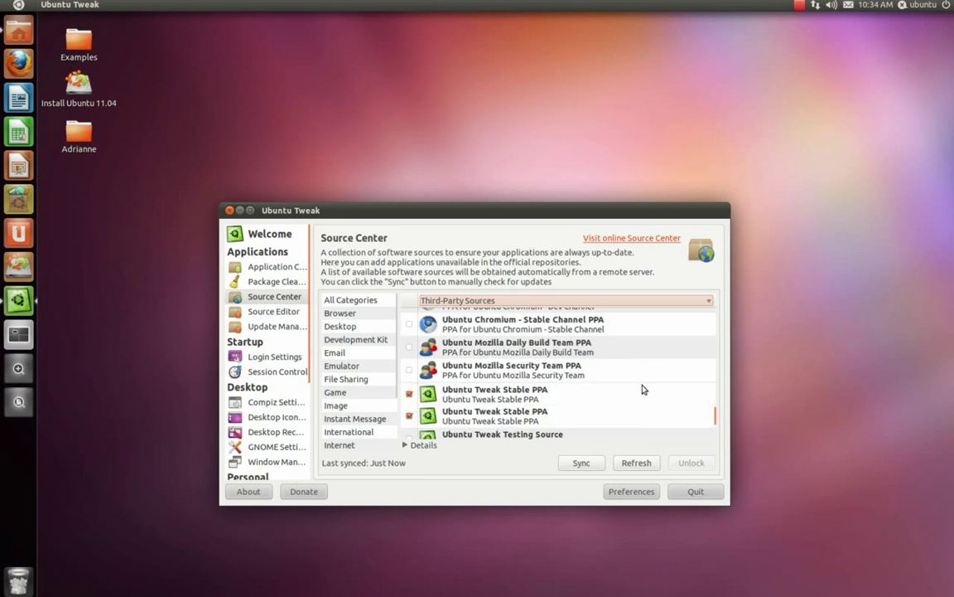
{"action": "scroll", "coordinate": [643, 389], "scroll_direction": "down", "scroll_amount": 3}
{"action": "scroll", "coordinate": [641, 388], "scroll_direction": "down", "scroll_amount": 2}
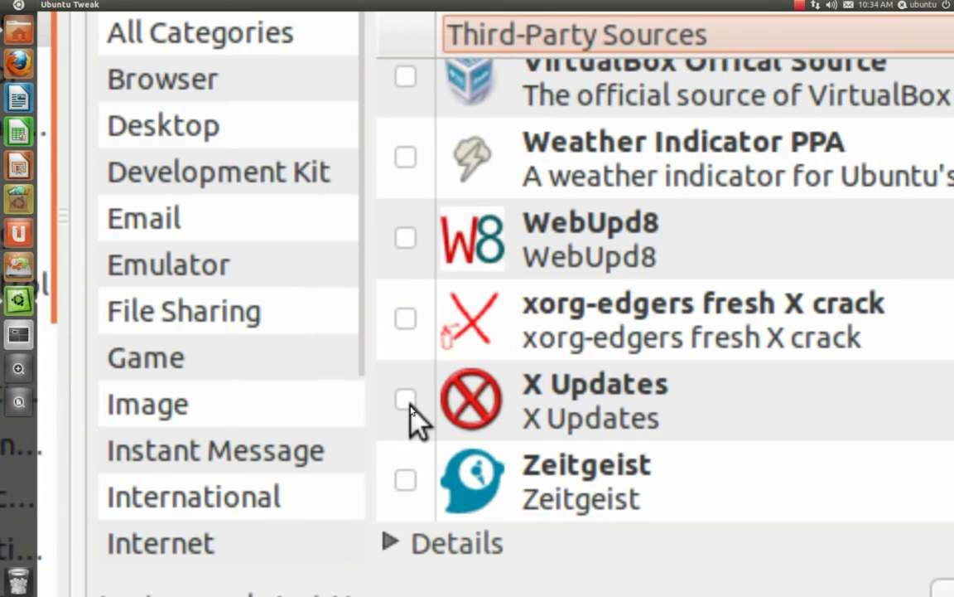
- Tick X Updates, refresh the package lists, and decline installing the offered new applications
{"action": "left_click", "coordinate": [409, 403]}
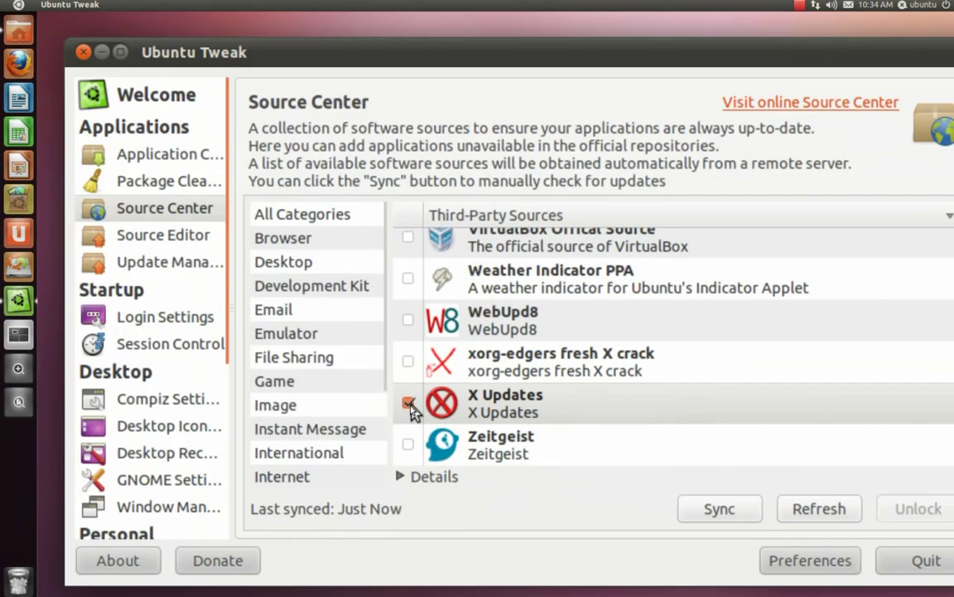
{"action": "left_click", "coordinate": [637, 465]}
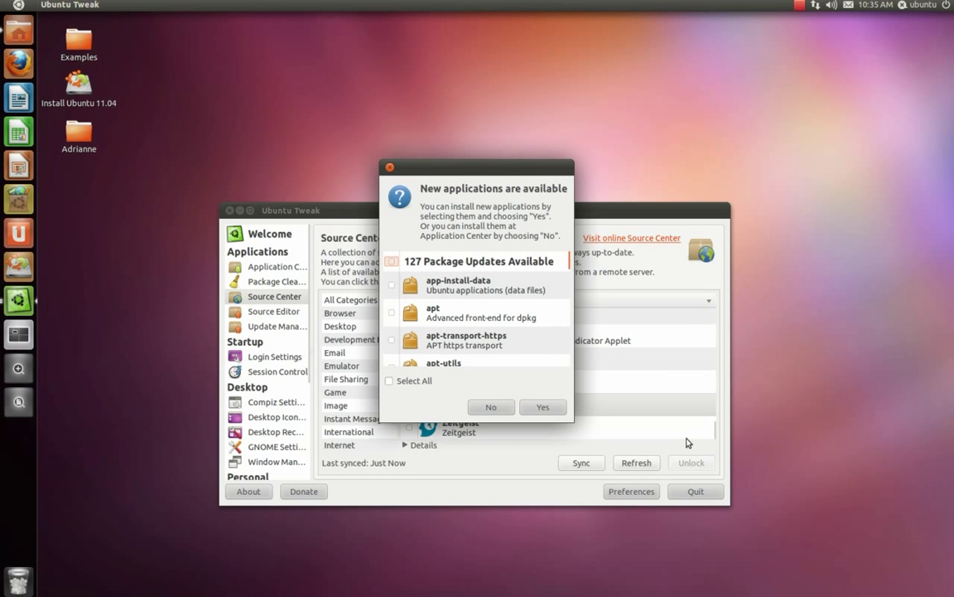
{"action": "left_click", "coordinate": [494, 407]}
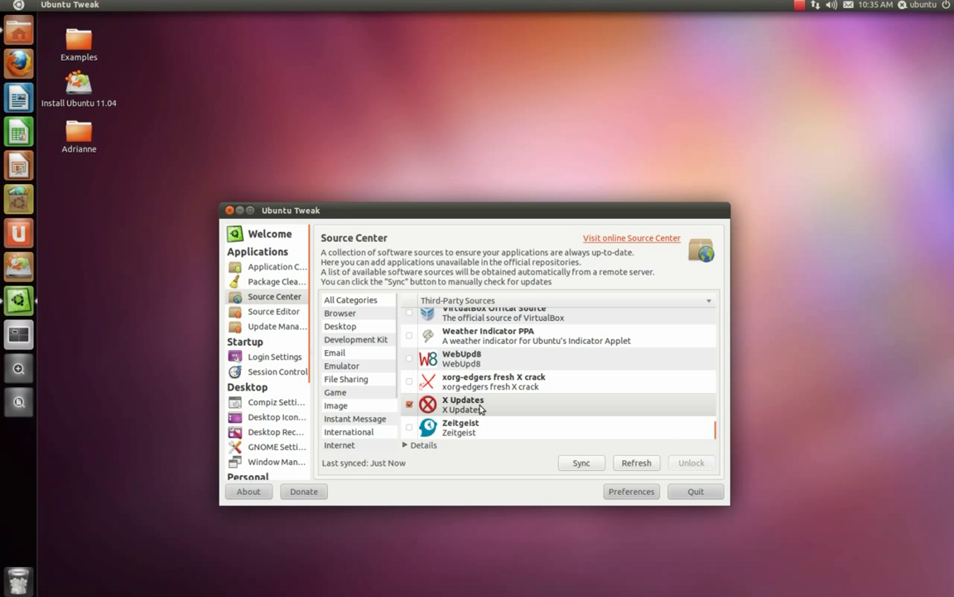
- Purge the ppa:ubuntu-x-swat/x-updates source using Package Cleaner's Purge PPAs list
{"action": "left_click_drag", "start_coordinate": [339, 211], "coordinate": [339, 195]}
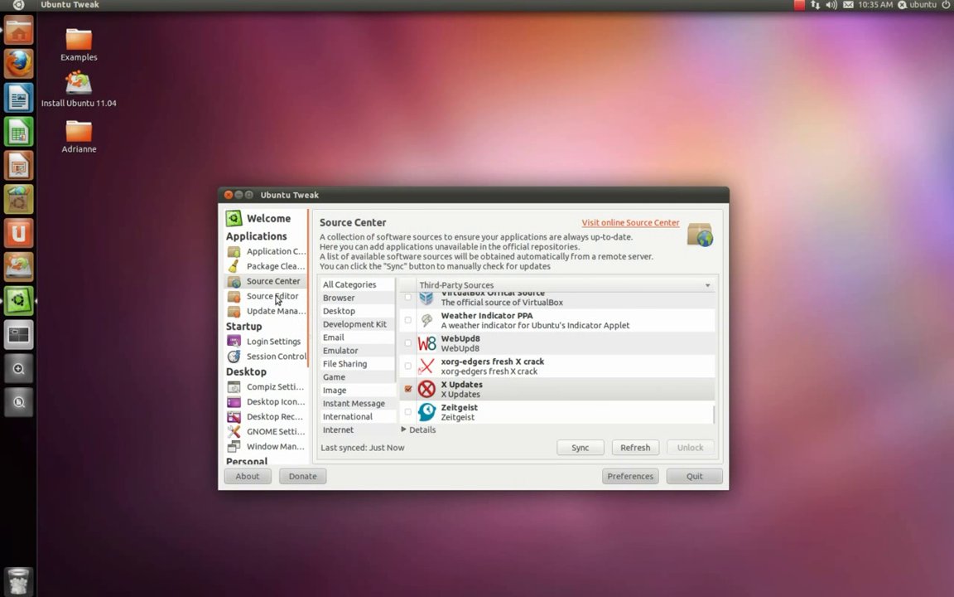
{"action": "left_click", "coordinate": [276, 266]}
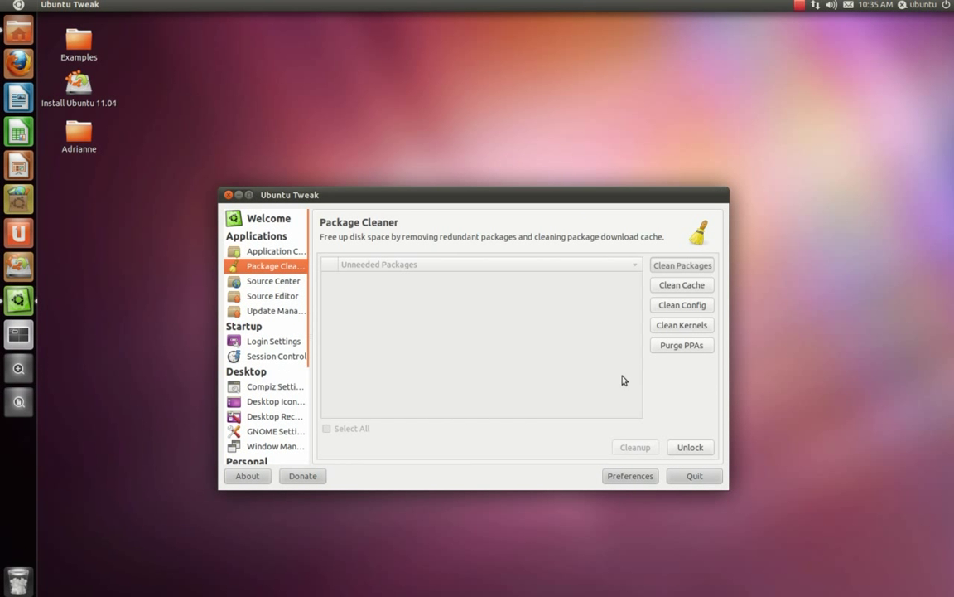
{"action": "left_click", "coordinate": [692, 348]}
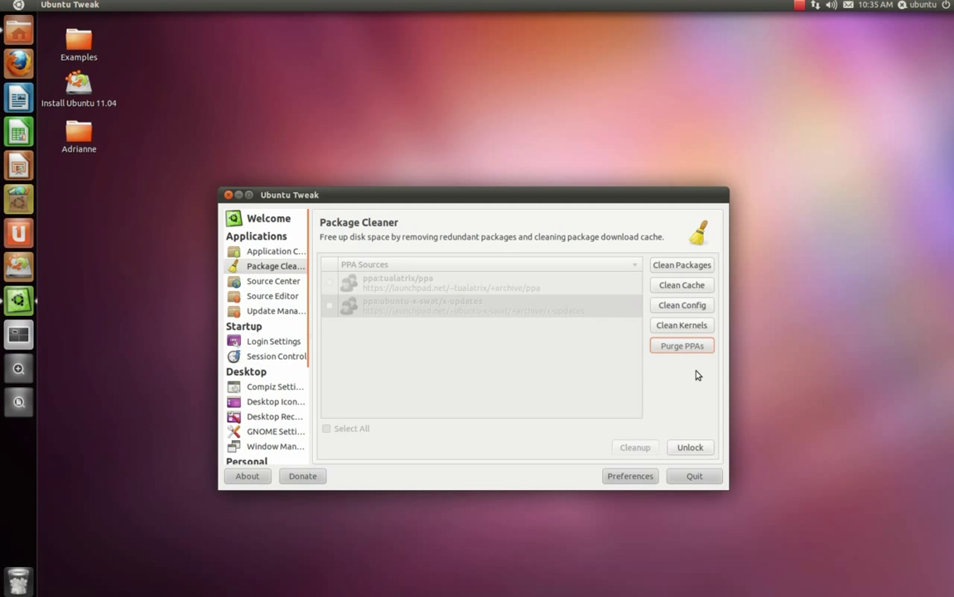
{"action": "left_click", "coordinate": [689, 448]}
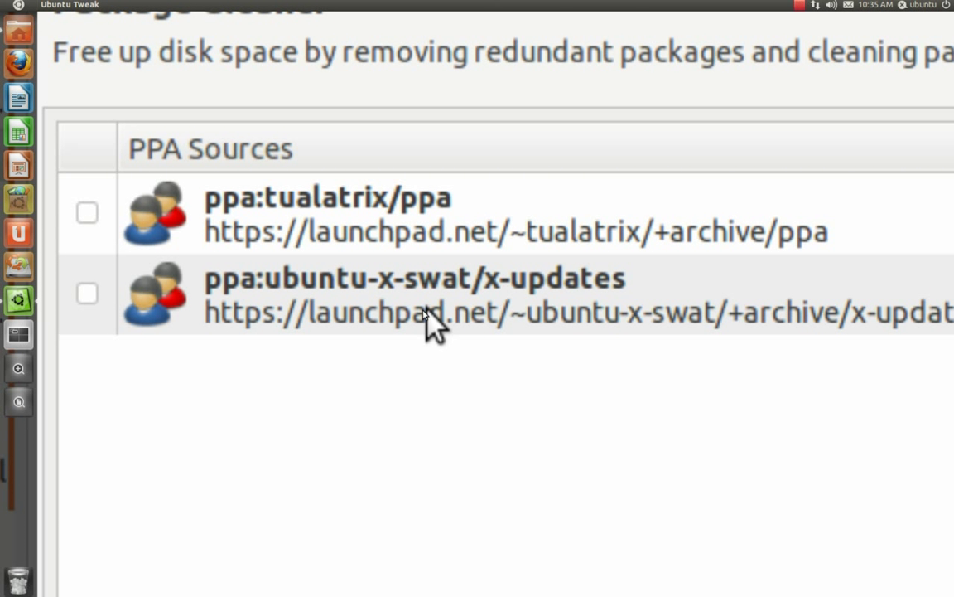
{"action": "left_click", "coordinate": [429, 319]}
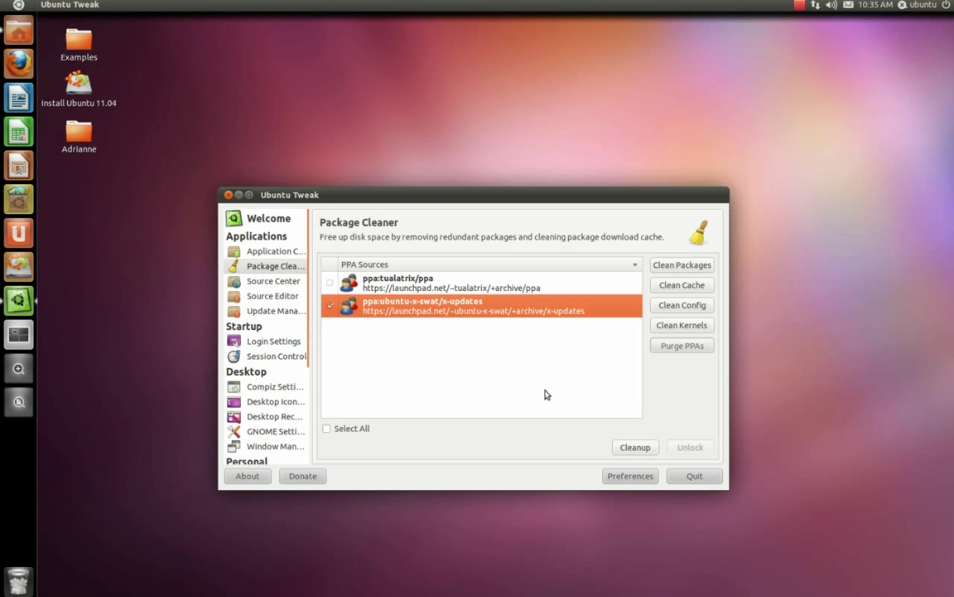
{"action": "left_click", "coordinate": [330, 305]}
- Quit Ubuntu Tweak, launch Additional Drivers by searching 'driver', and open the recorder controls
{"action": "left_click", "coordinate": [694, 476]}
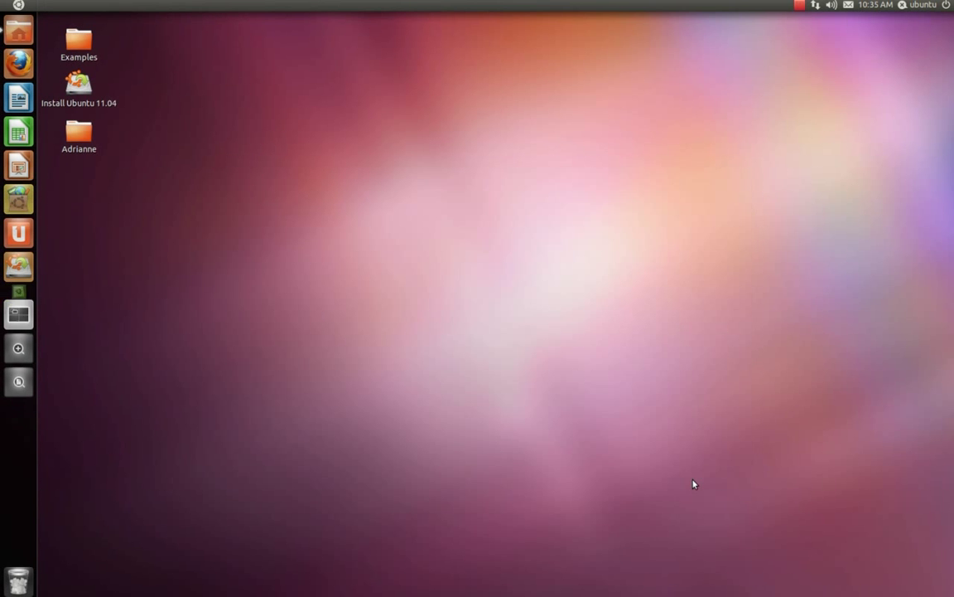
{"action": "key", "text": "super"}
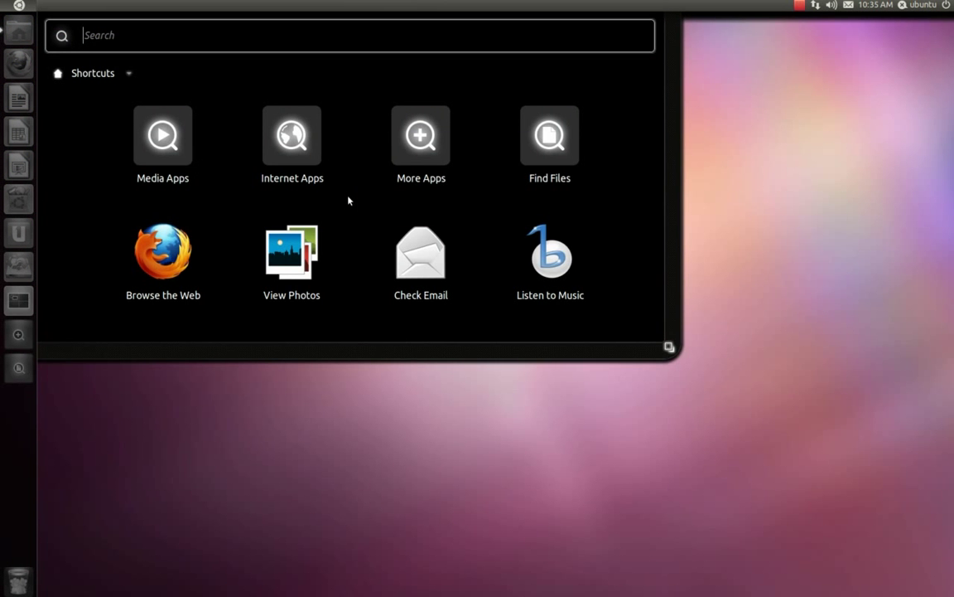
{"action": "type", "text": "d"}
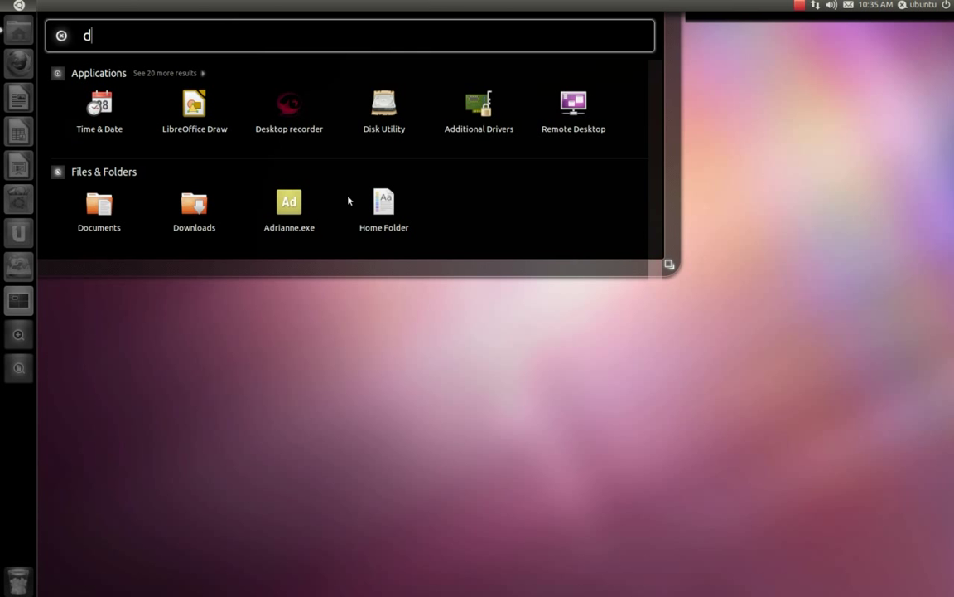
{"action": "type", "text": "river"}
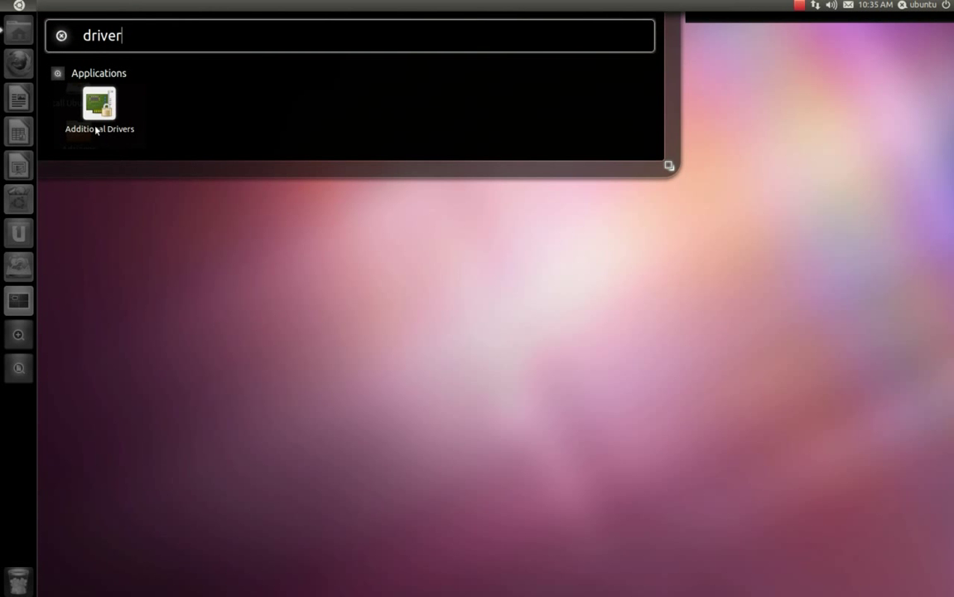
{"action": "left_click", "coordinate": [95, 120]}
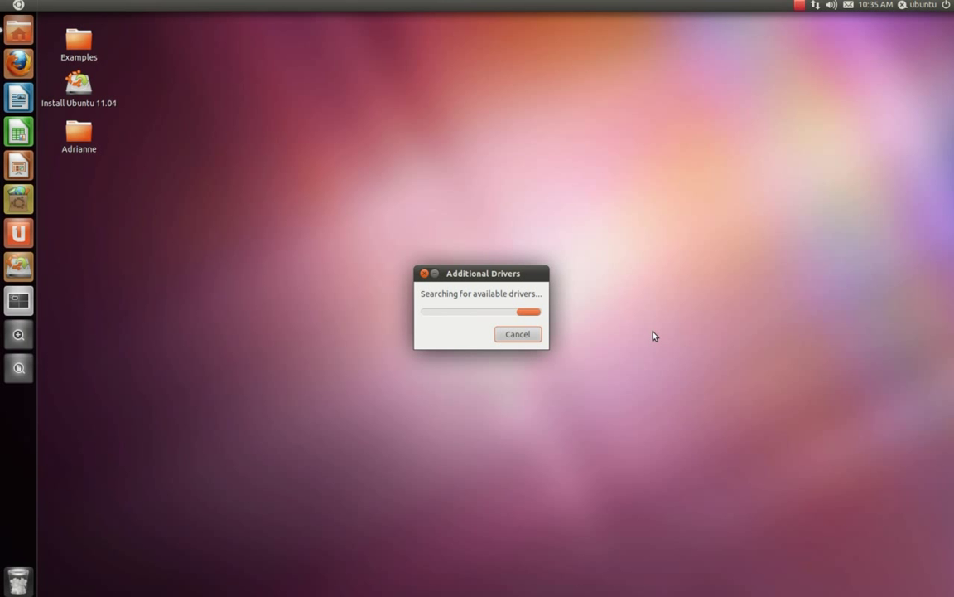
{"action": "left_click", "coordinate": [798, 7]}
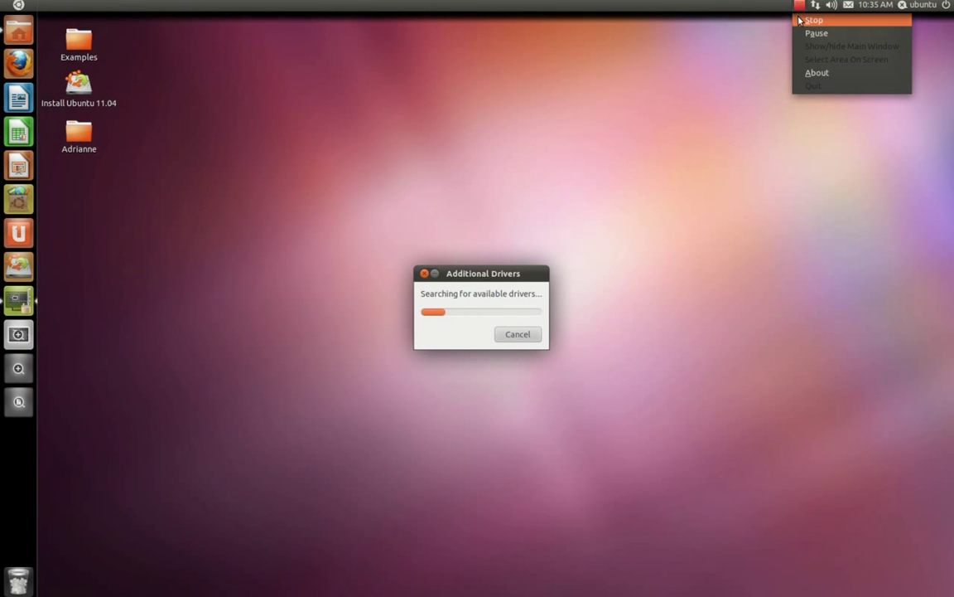